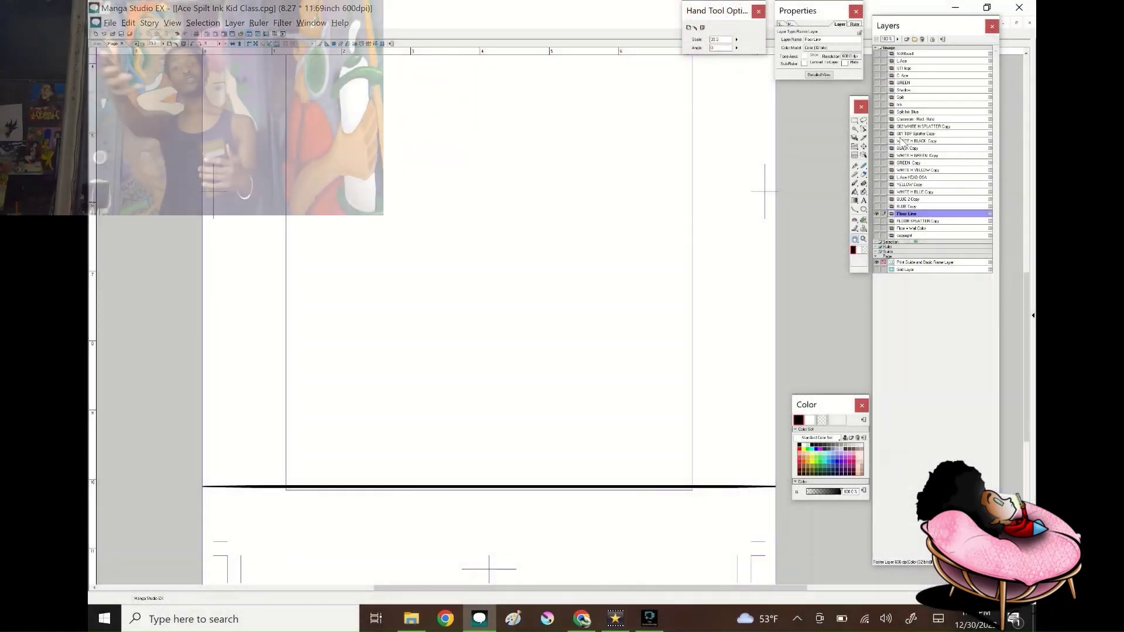
Show the yellow, green and orange paint splashes with their highlights and the multicoloured splatter dots.
{"action": "left_click", "coordinate": [876, 184]}
{"action": "left_click", "coordinate": [877, 177]}
{"action": "left_click", "coordinate": [876, 169]}
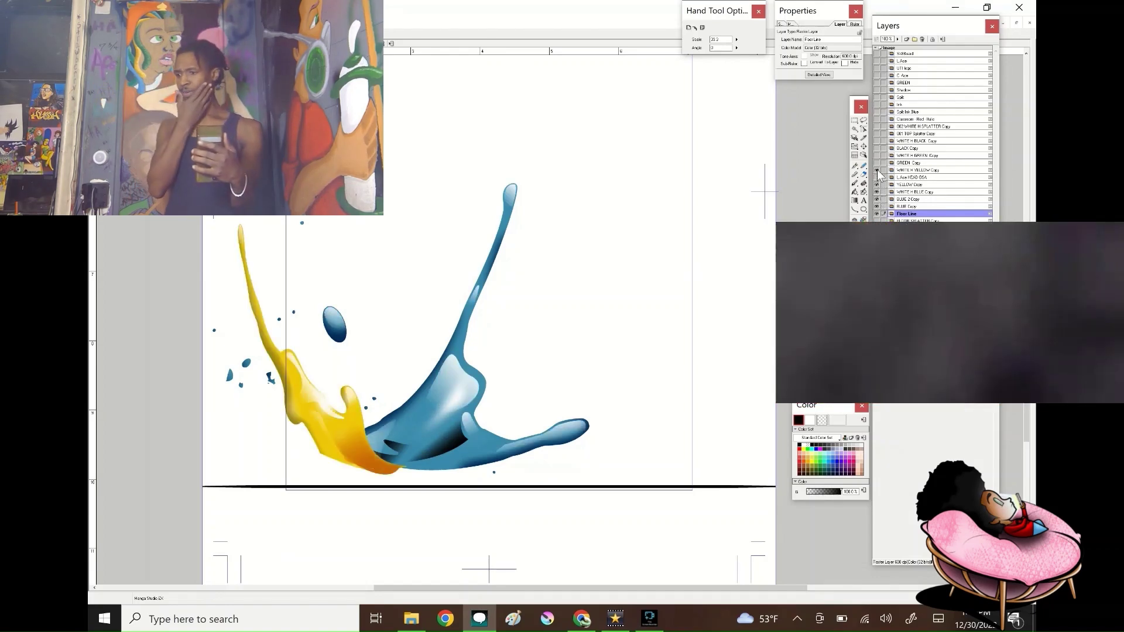
{"action": "left_click", "coordinate": [877, 163]}
{"action": "left_click", "coordinate": [876, 155]}
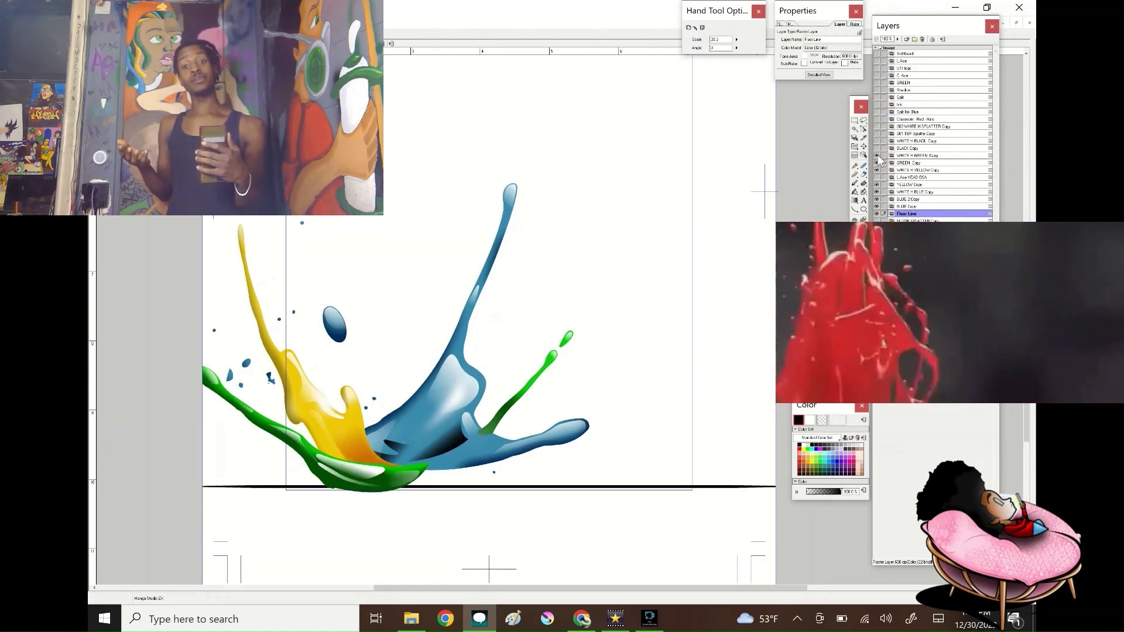
{"action": "left_click", "coordinate": [877, 148]}
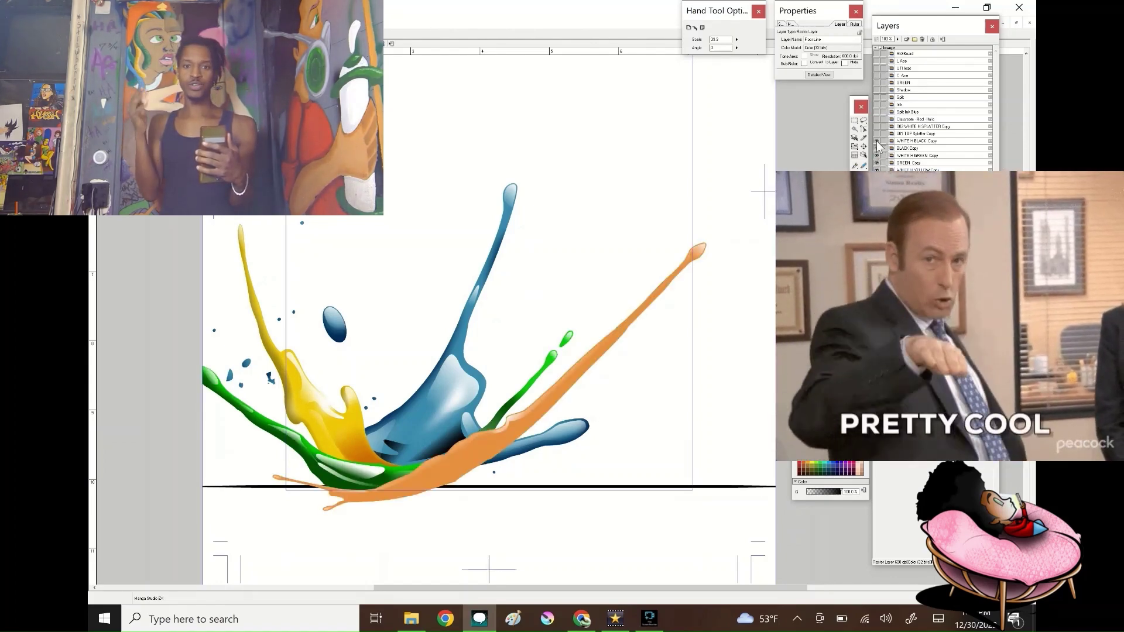
{"action": "left_click", "coordinate": [877, 141]}
{"action": "left_click", "coordinate": [877, 133]}
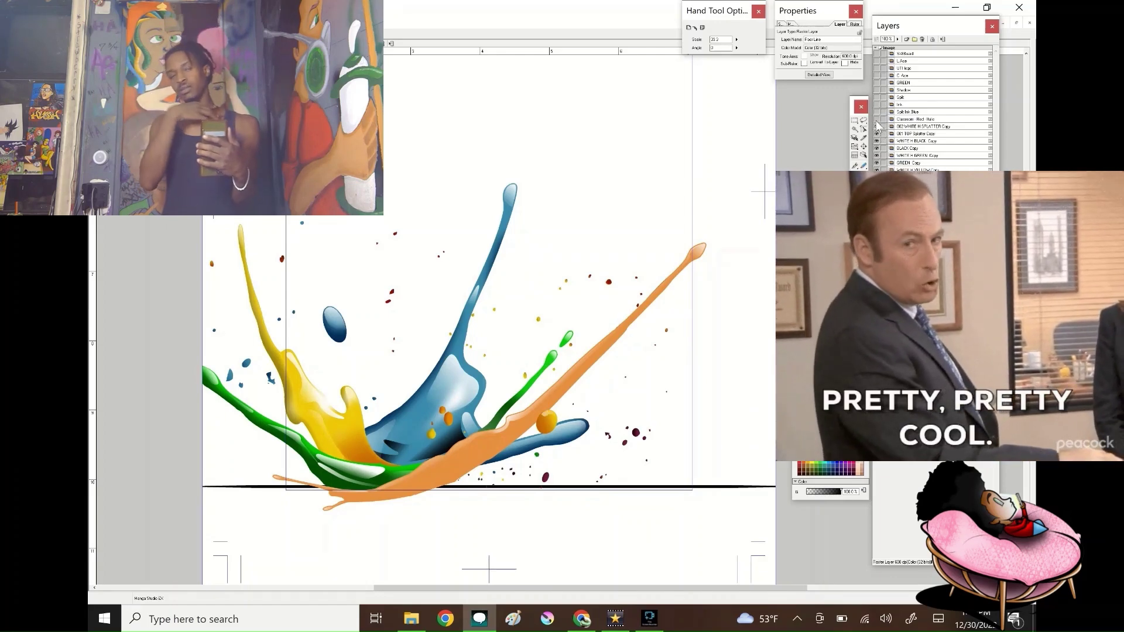
Show the Classroom and Ace titles, coloured Ace, Spilt Ink graffiti, skateboard, floor splatter and green wall.
{"action": "left_click", "coordinate": [877, 119]}
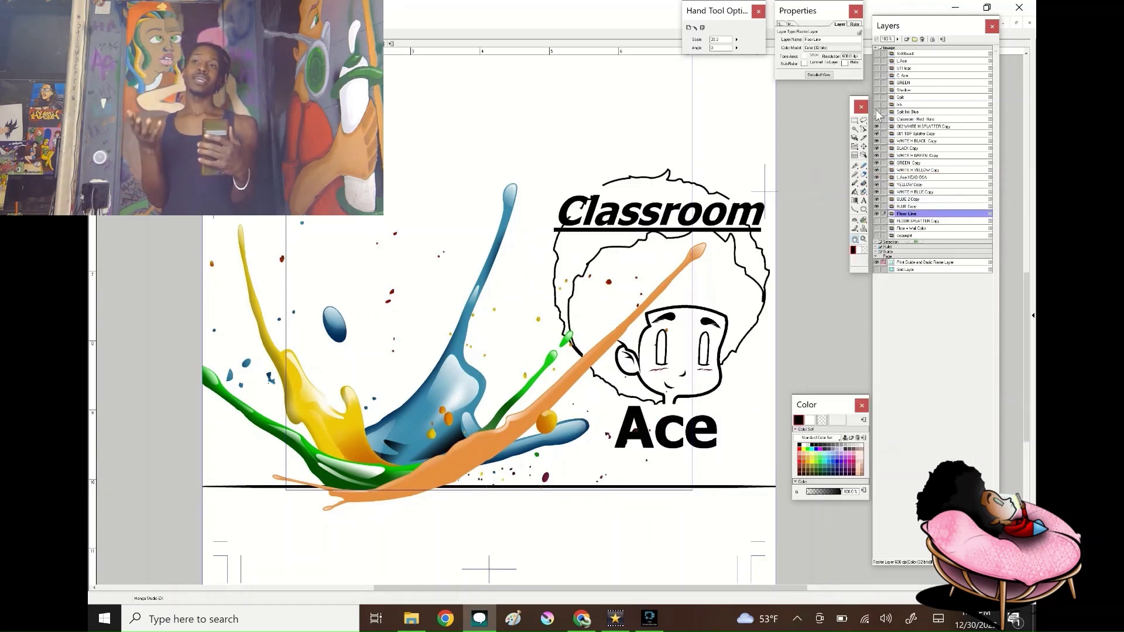
{"action": "left_click", "coordinate": [876, 75]}
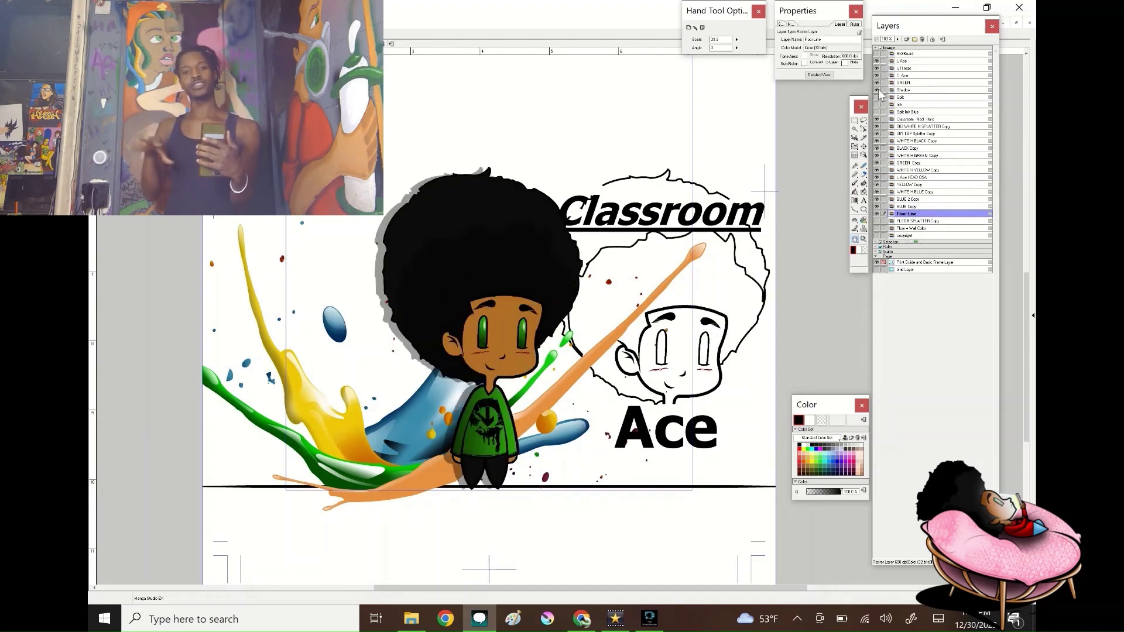
{"action": "left_click", "coordinate": [876, 97]}
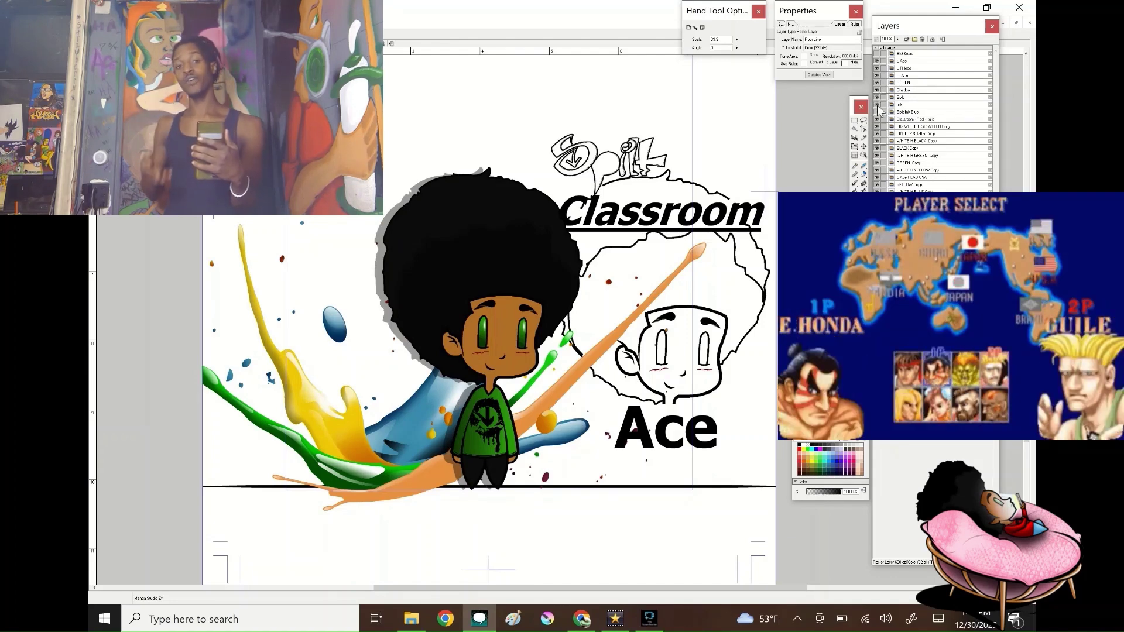
{"action": "left_click", "coordinate": [877, 105]}
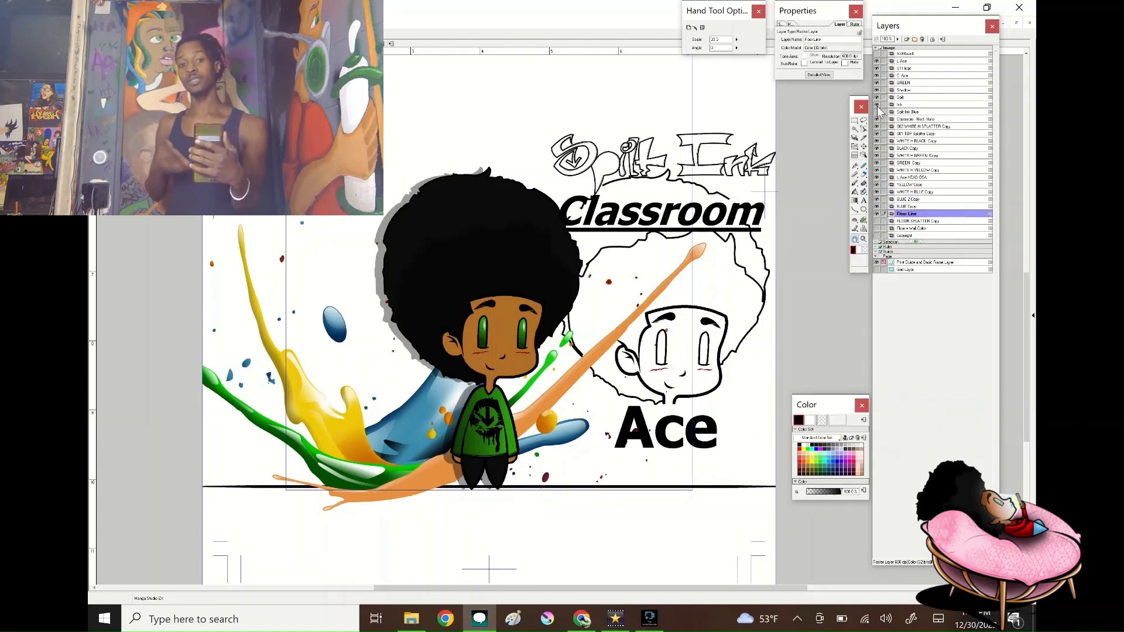
{"action": "left_click", "coordinate": [877, 67]}
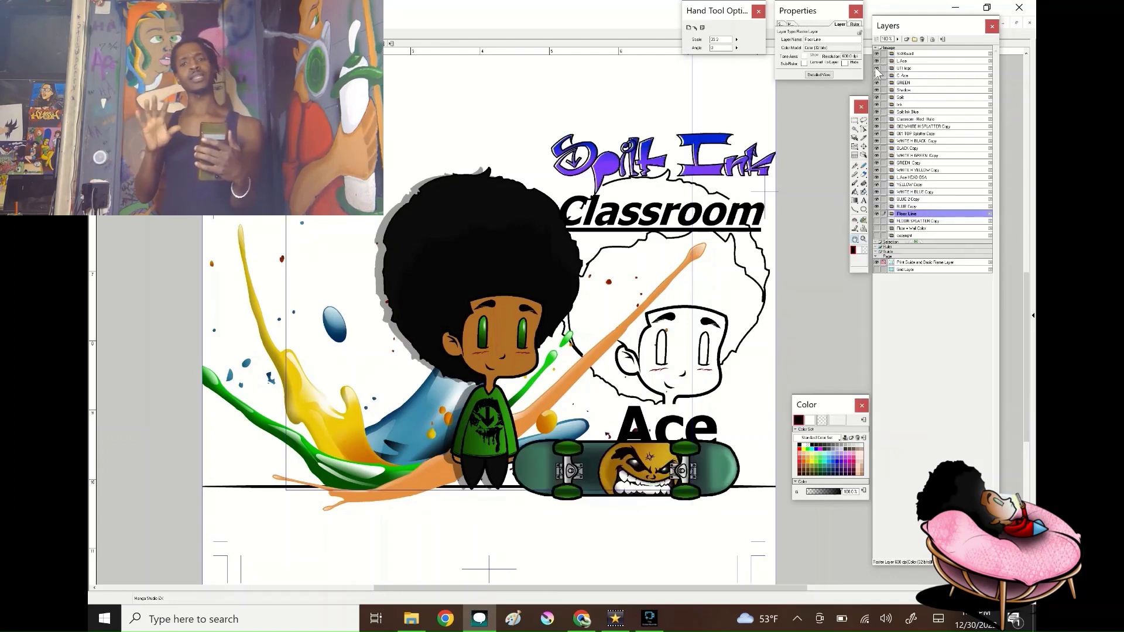
{"action": "left_click", "coordinate": [877, 221]}
{"action": "left_click", "coordinate": [877, 229]}
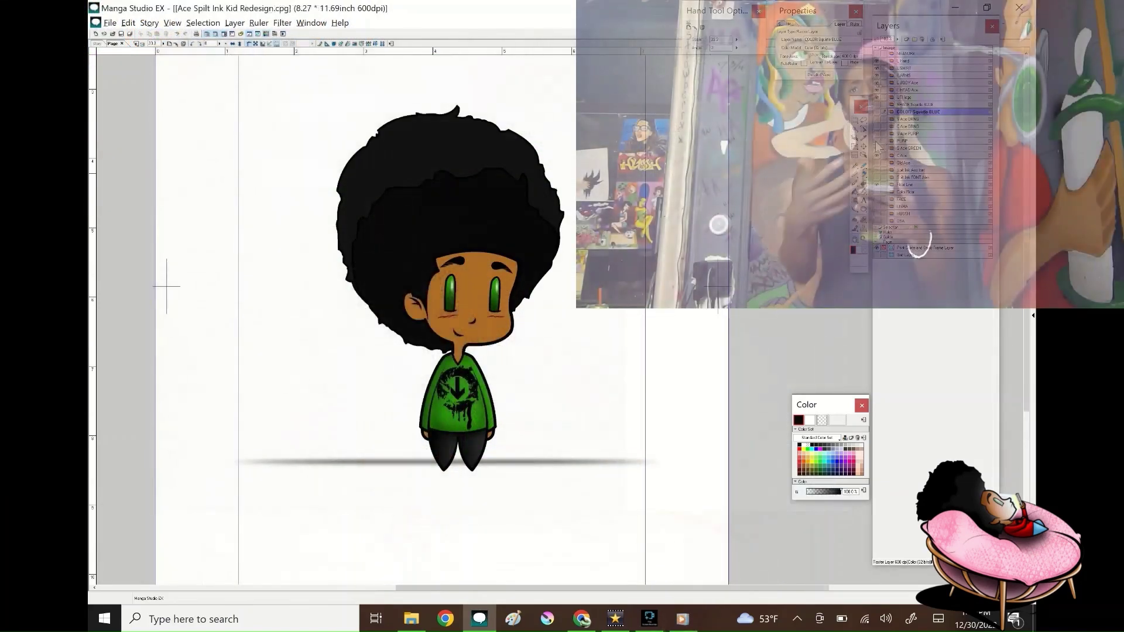
Switch to the Spilt Ink kid style commission file showing the masked character's line art.
{"action": "left_click", "coordinate": [877, 145]}
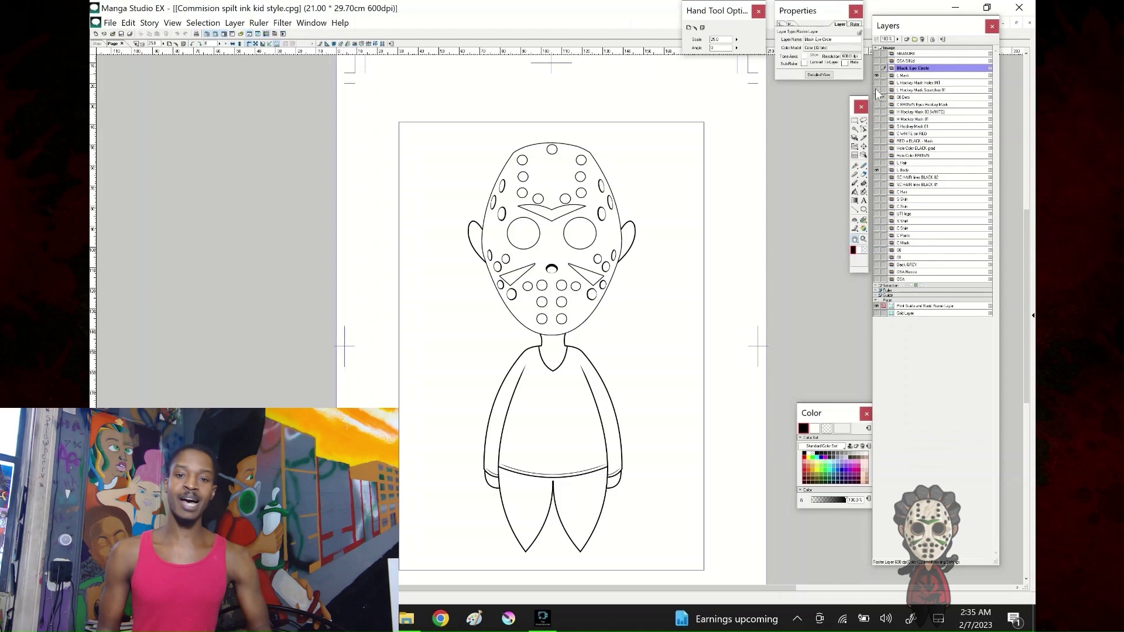
Show the masked kid's brown skin, beige hockey mask with grey eye holes, red chevrons and black holes.
{"action": "left_click", "coordinate": [876, 163]}
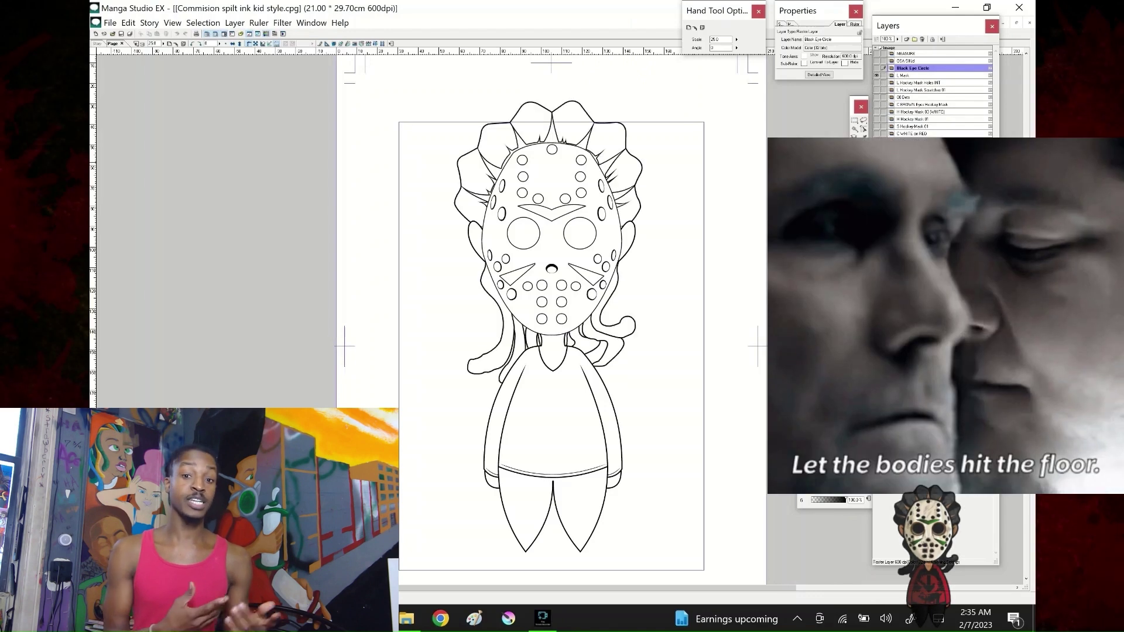
{"action": "left_click", "coordinate": [876, 199]}
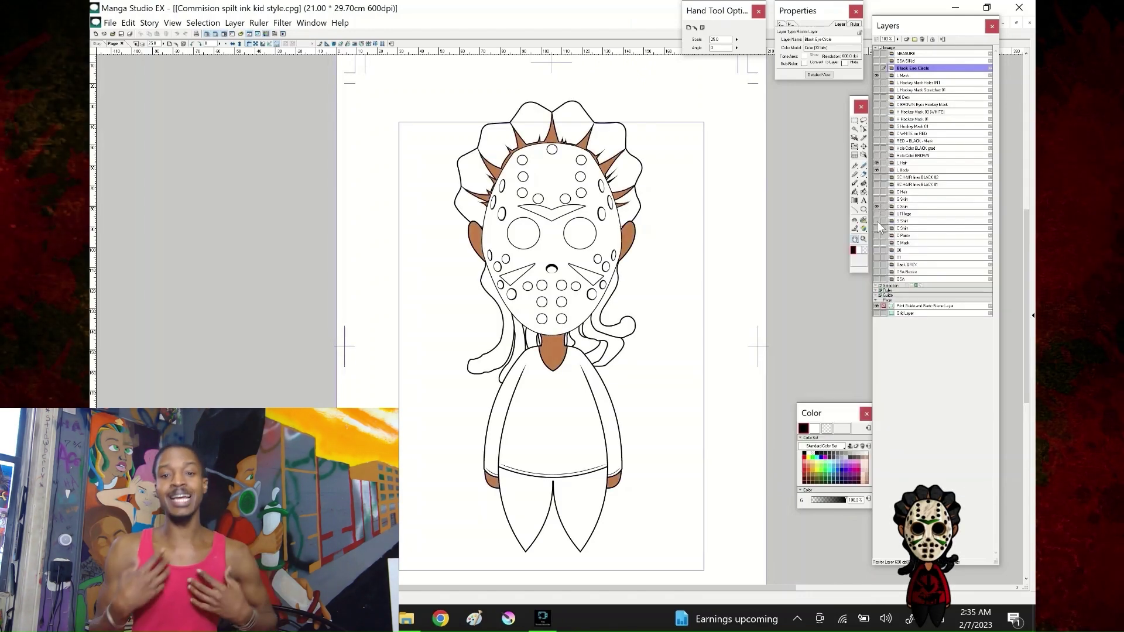
{"action": "left_click", "coordinate": [876, 242]}
{"action": "left_click", "coordinate": [876, 199]}
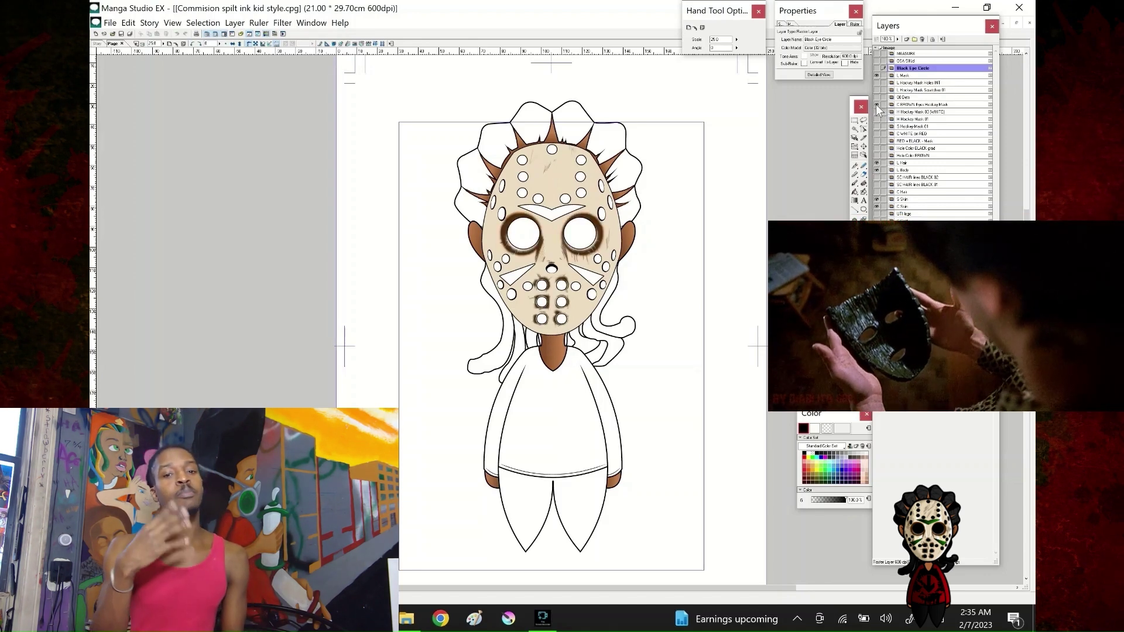
{"action": "left_click_drag", "start_coordinate": [876, 69], "coordinate": [877, 99]}
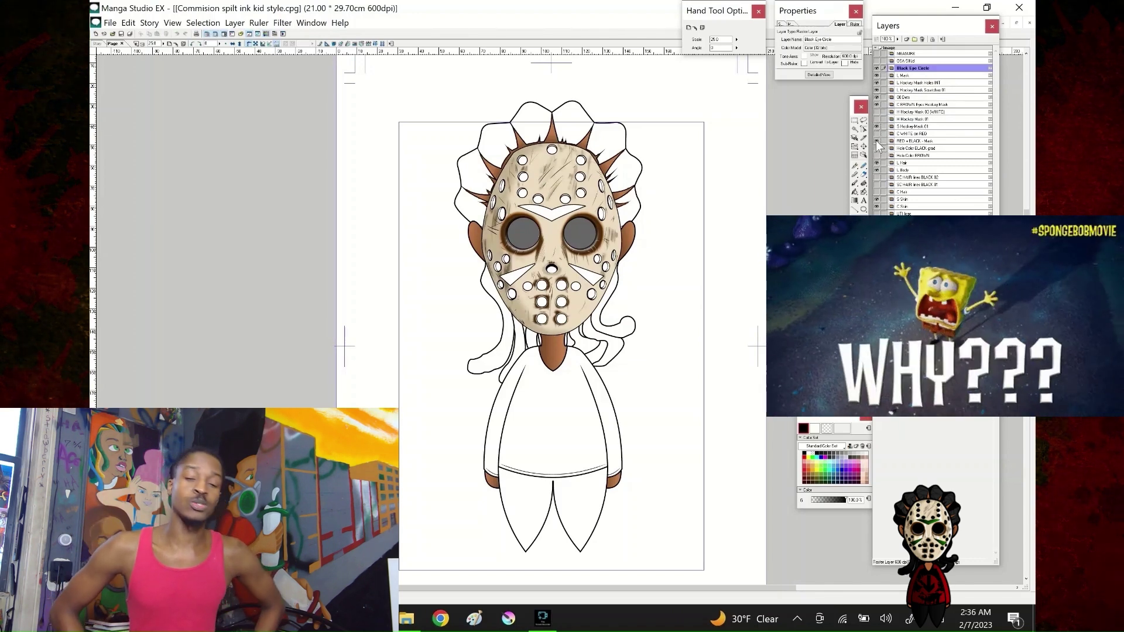
{"action": "left_click_drag", "start_coordinate": [876, 141], "coordinate": [878, 150]}
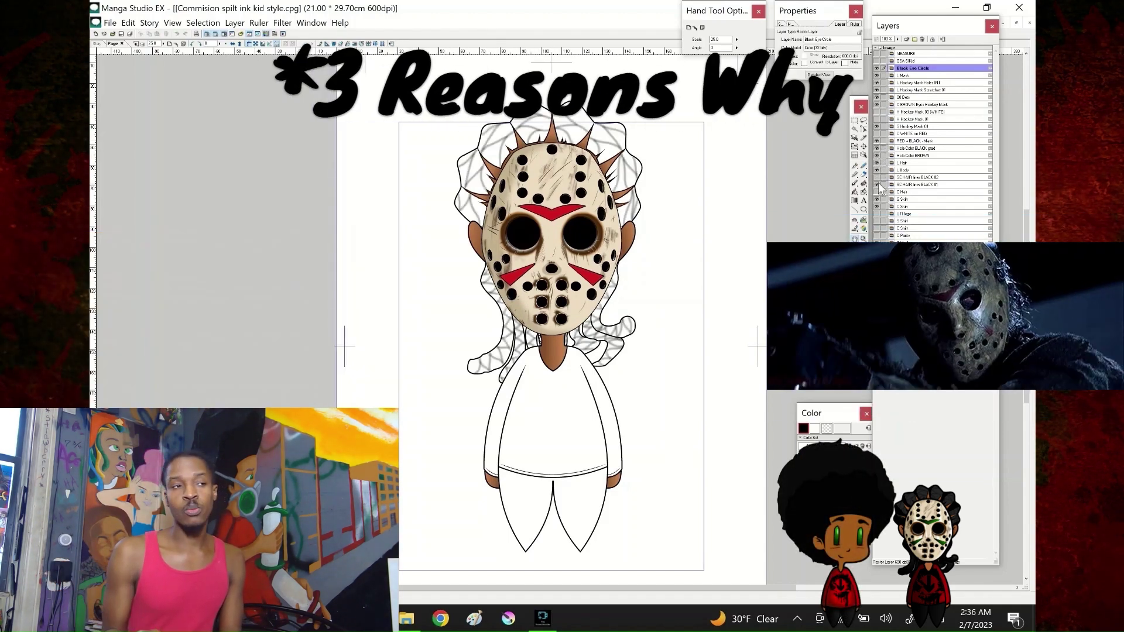
Add black hair lines, dark hair fill, the arrow-logo green shirt and dark grey pants.
{"action": "left_click", "coordinate": [877, 177]}
{"action": "left_click", "coordinate": [877, 193]}
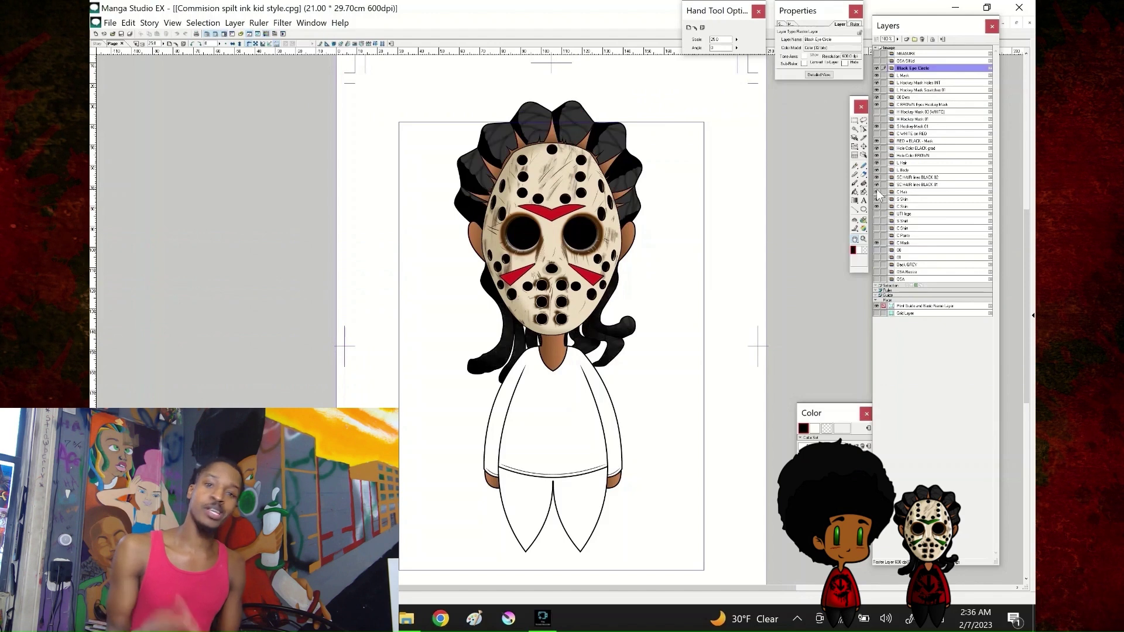
{"action": "left_click", "coordinate": [877, 213]}
{"action": "left_click", "coordinate": [877, 222]}
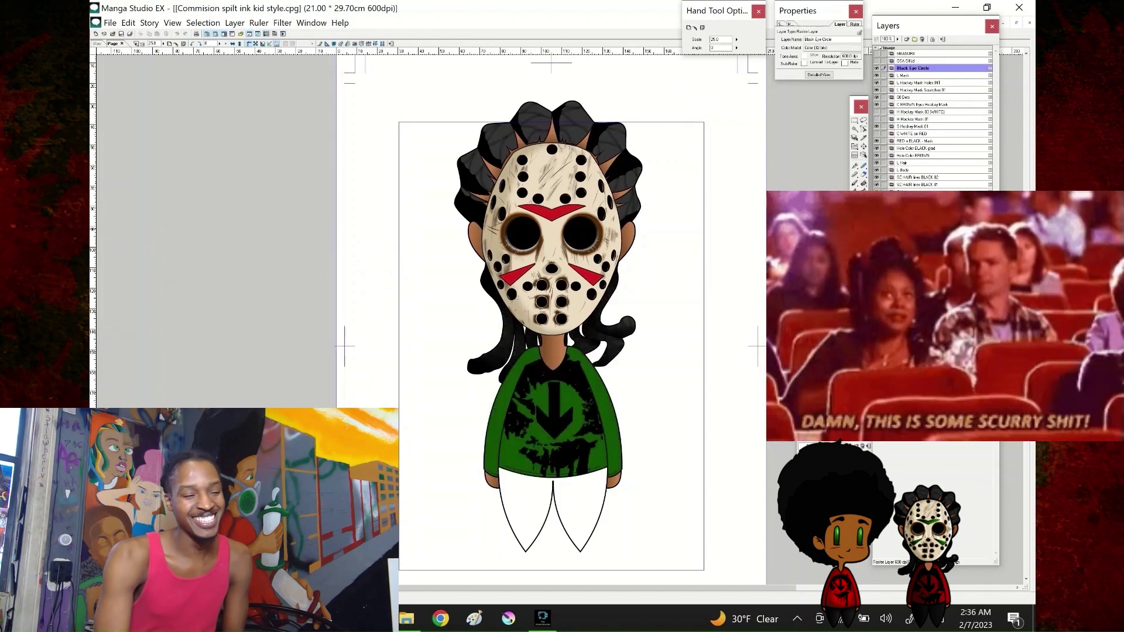
{"action": "left_click", "coordinate": [877, 235]}
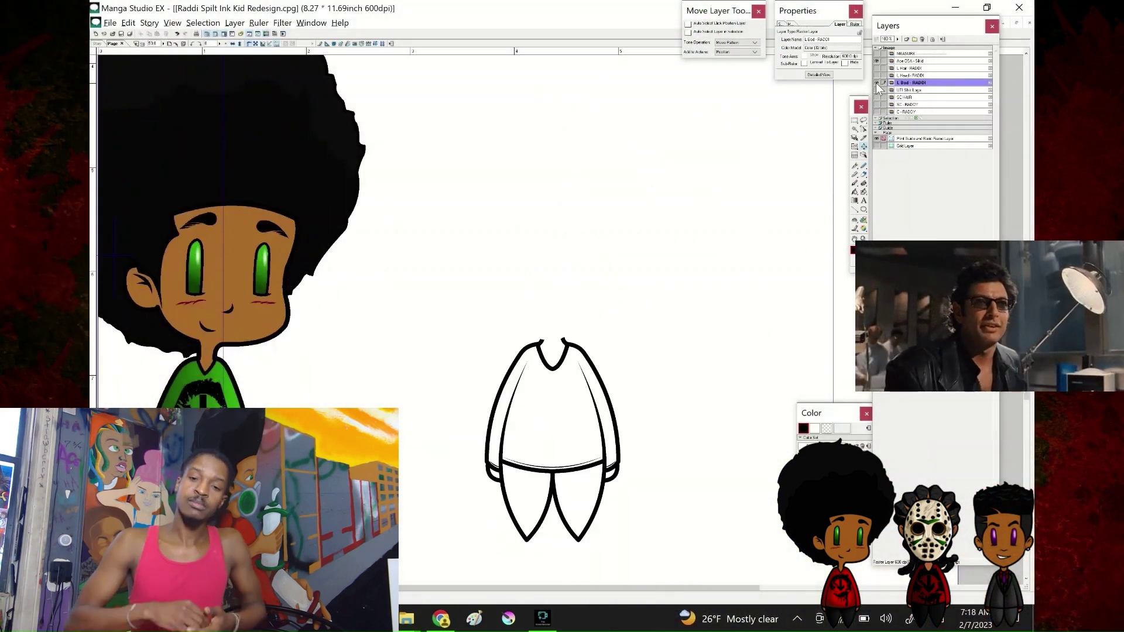
In the redesign file, show the masked head, its hair, mask, shirt and leg colours, and mask texture.
{"action": "left_click", "coordinate": [877, 76]}
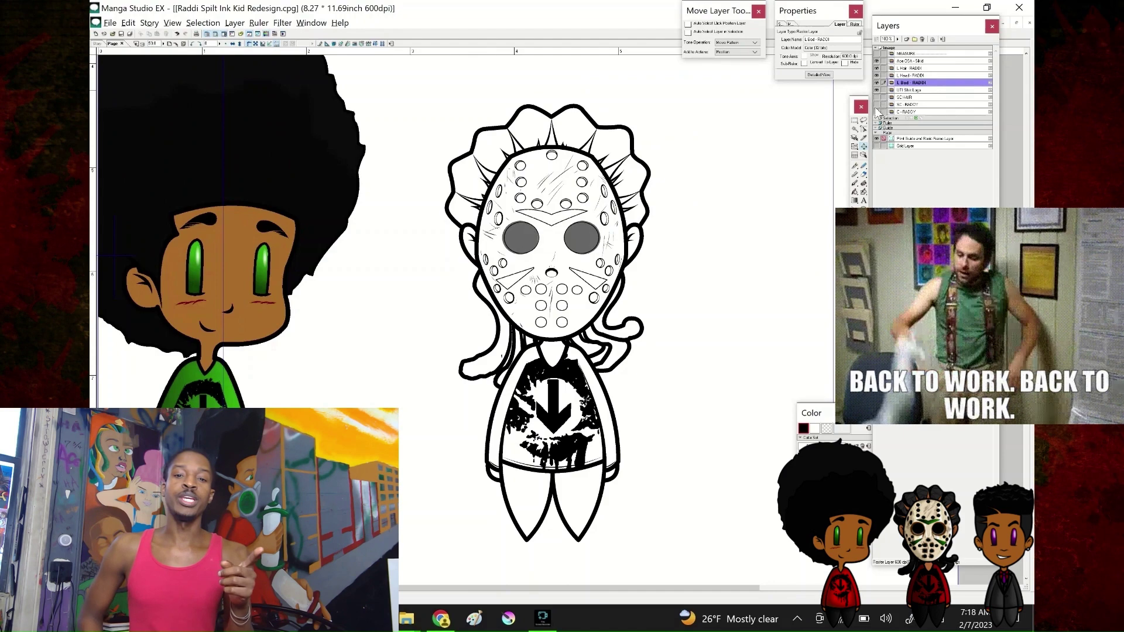
{"action": "left_click_drag", "start_coordinate": [877, 97], "coordinate": [877, 113]}
{"action": "left_click", "coordinate": [877, 105]}
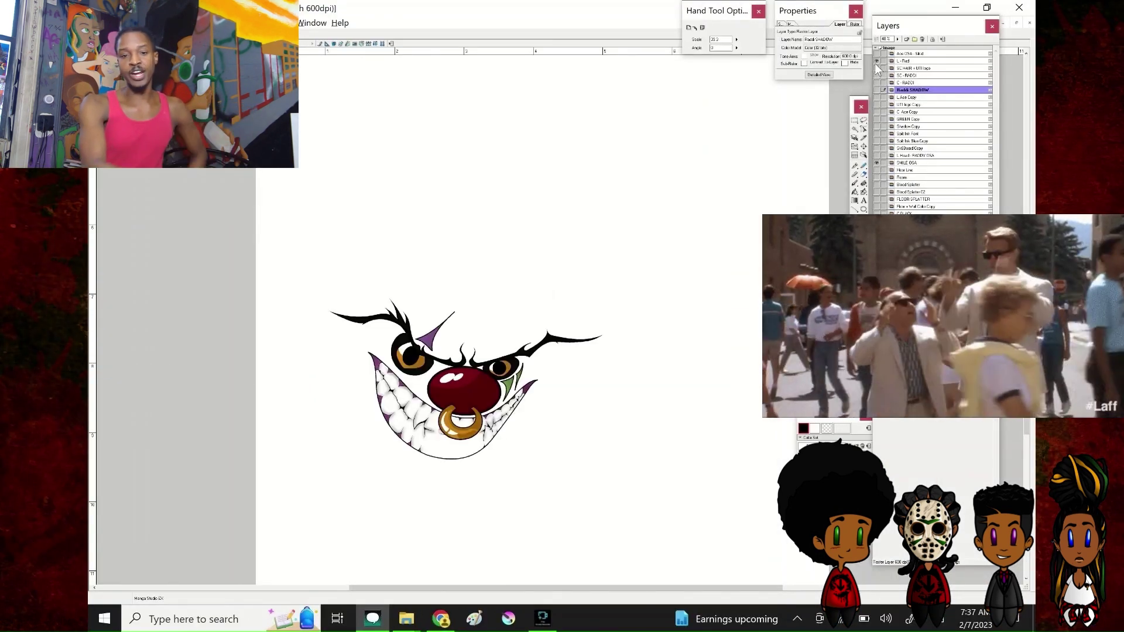
In the scene file, show all masked-kid layers, red blood splatter, Ace, the skateboard and graffiti.
{"action": "left_click_drag", "start_coordinate": [874, 63], "coordinate": [878, 96]}
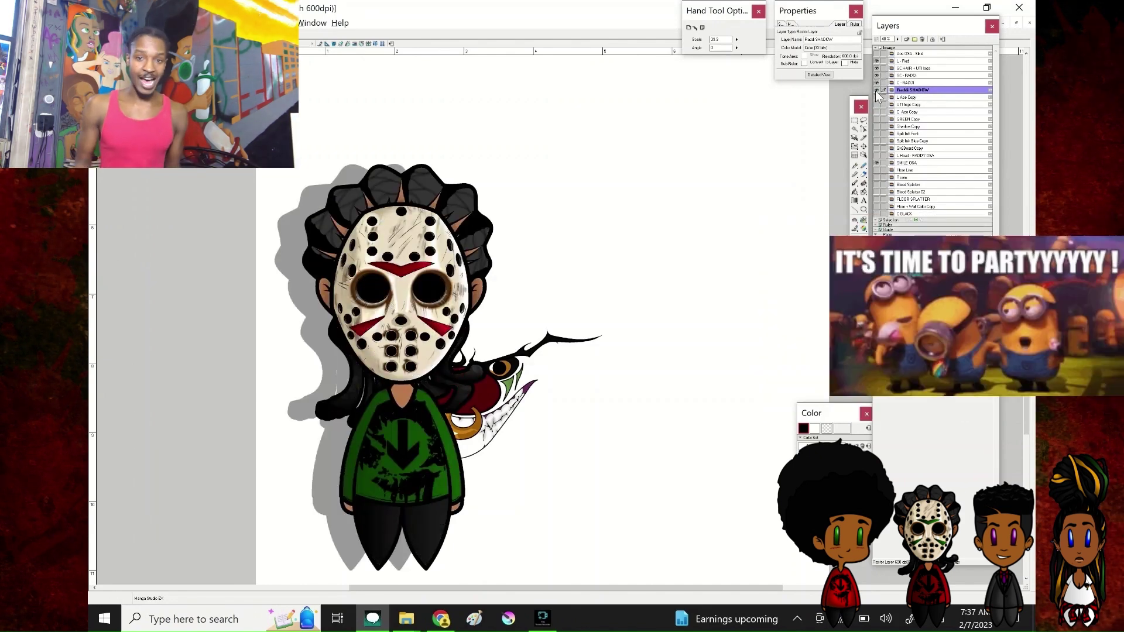
{"action": "left_click_drag", "start_coordinate": [877, 185], "coordinate": [879, 205]}
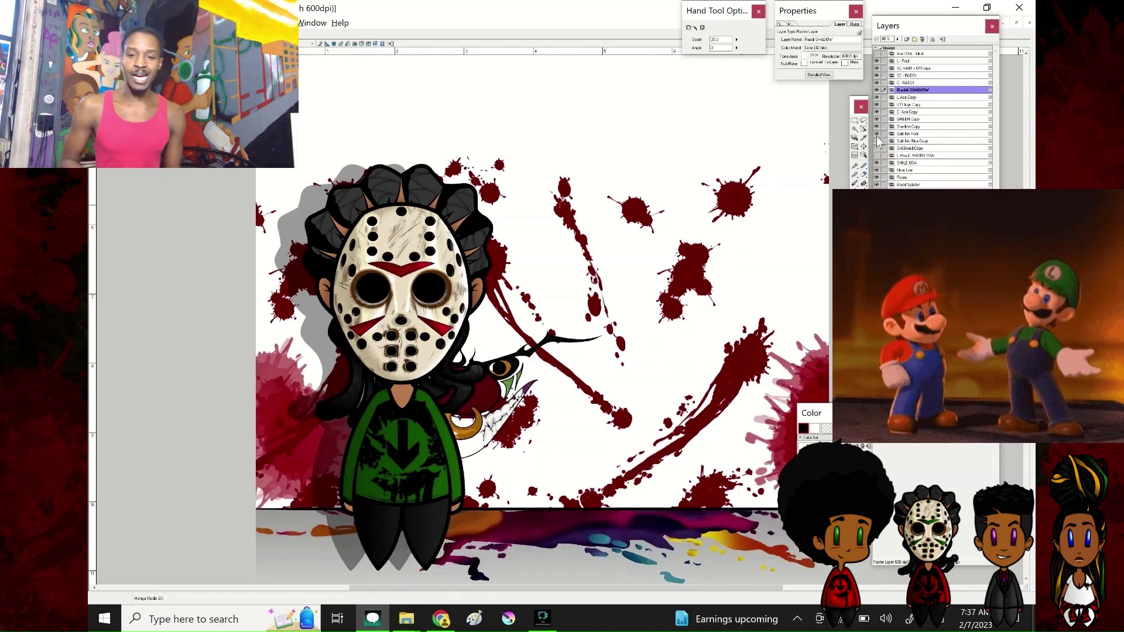
{"action": "left_click_drag", "start_coordinate": [881, 131], "coordinate": [878, 164]}
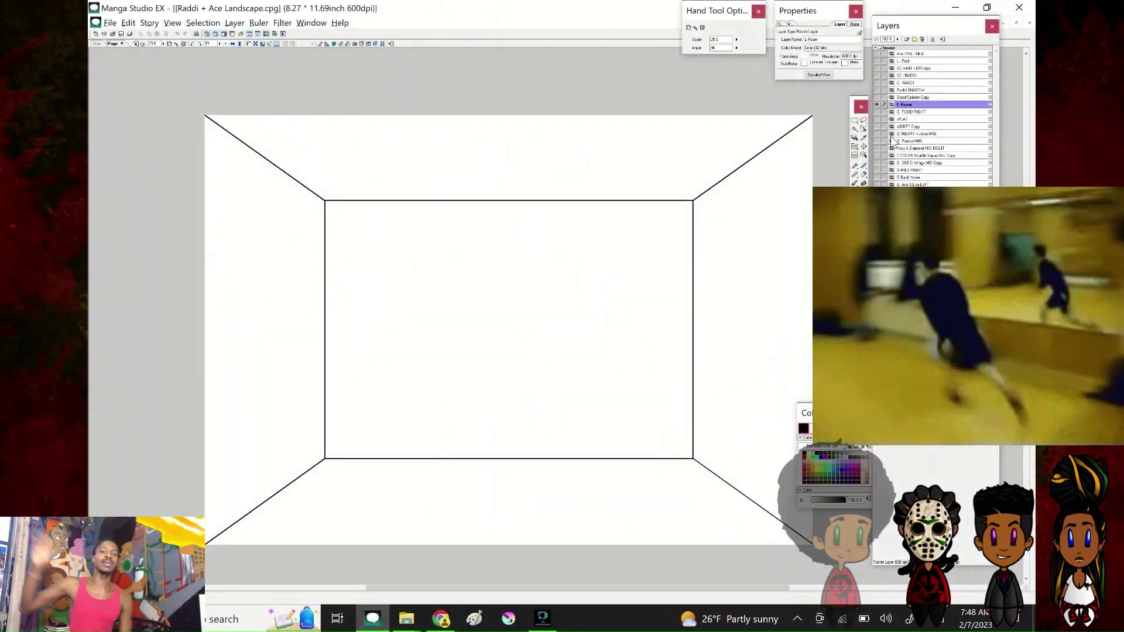
Show the RADICAL wall title, coloured masked kid, room colours, ceiling blood splatter and floor paint splatter.
{"action": "left_click", "coordinate": [877, 141]}
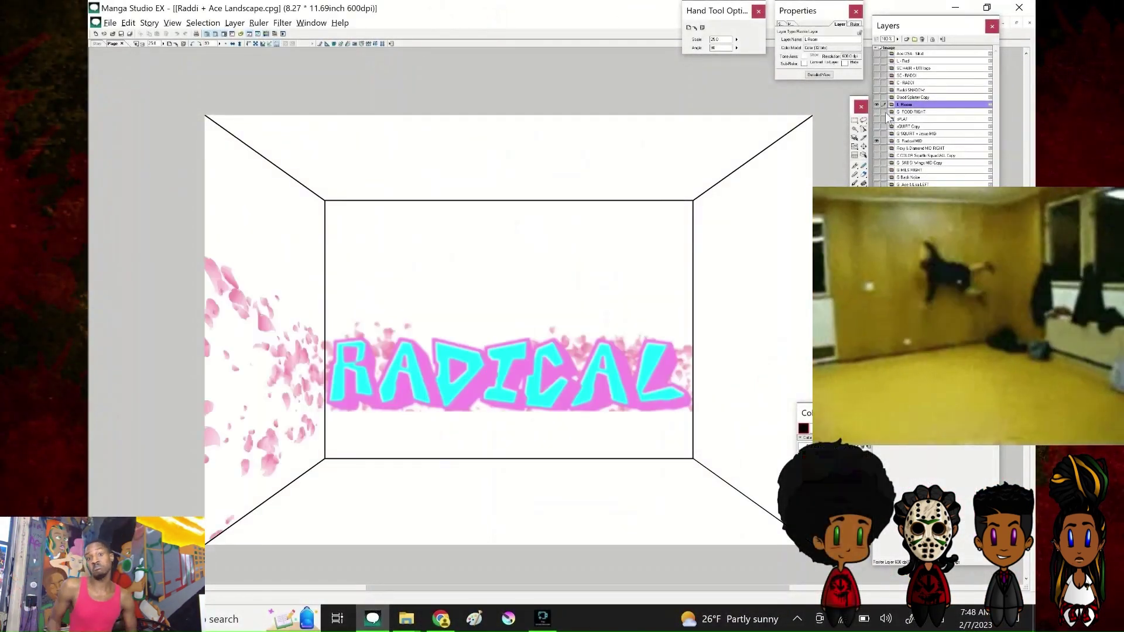
{"action": "left_click", "coordinate": [876, 61]}
{"action": "left_click", "coordinate": [877, 82]}
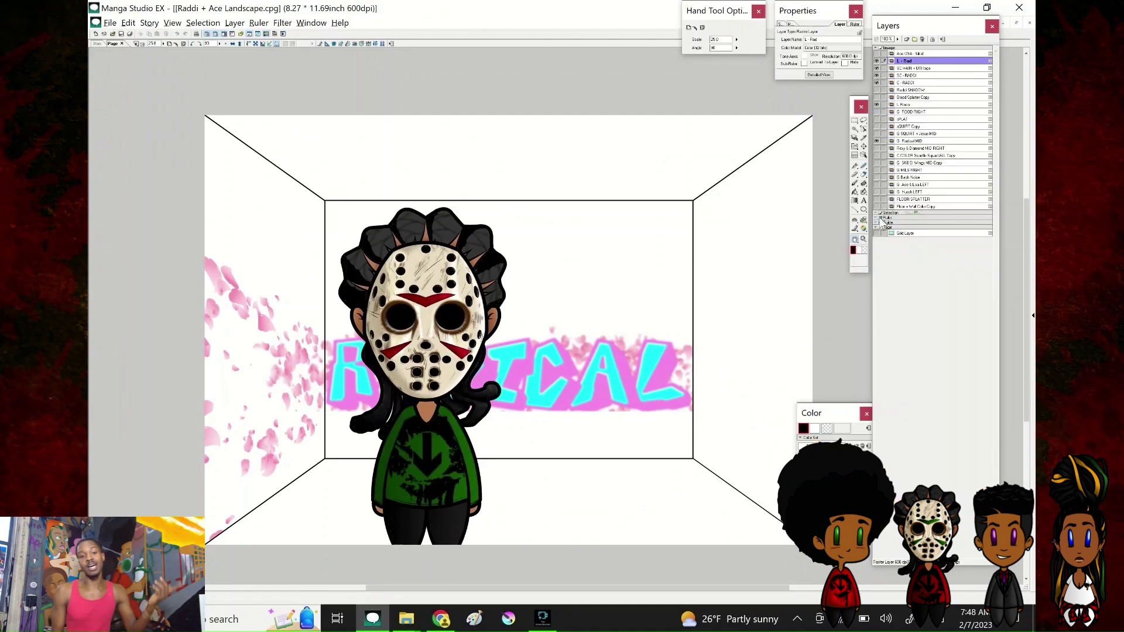
{"action": "left_click", "coordinate": [877, 207]}
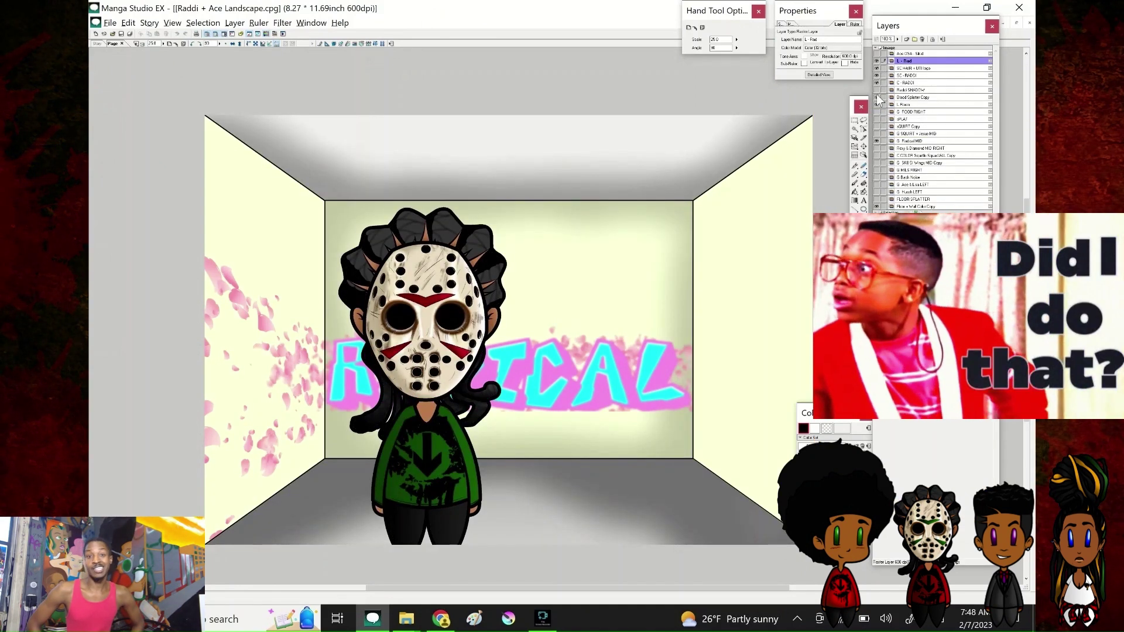
{"action": "left_click", "coordinate": [876, 98]}
{"action": "left_click", "coordinate": [877, 199]}
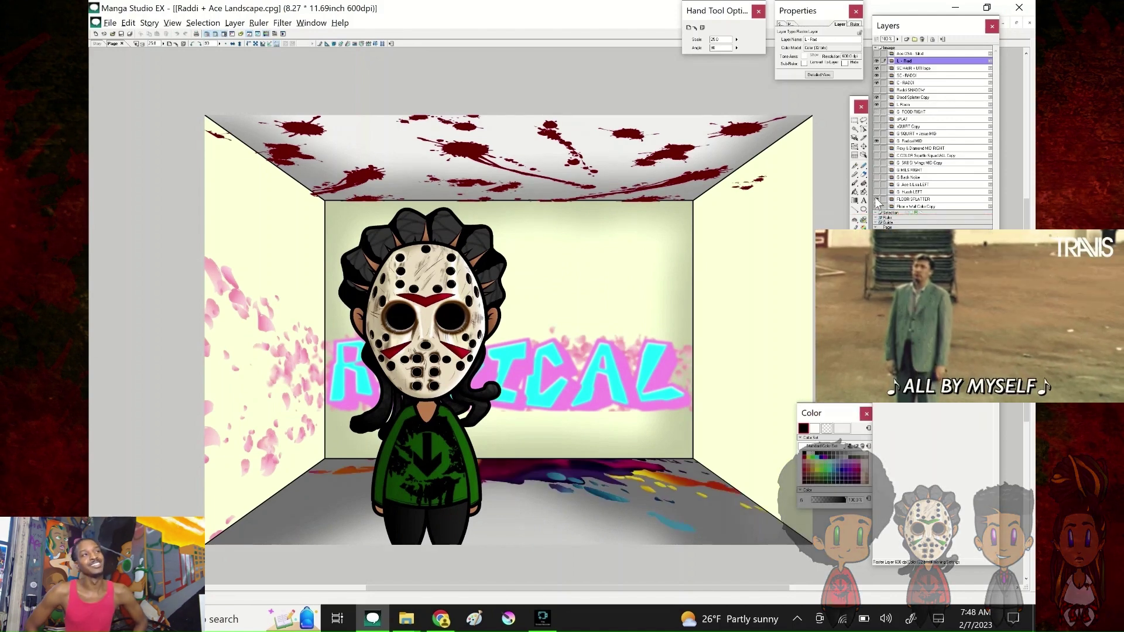
Cover the walls with artwork and graffiti layers, including Ace and Lisa, Spilt Ink and Hood, then hide the palettes.
{"action": "left_click", "coordinate": [876, 192]}
{"action": "left_click", "coordinate": [877, 184]}
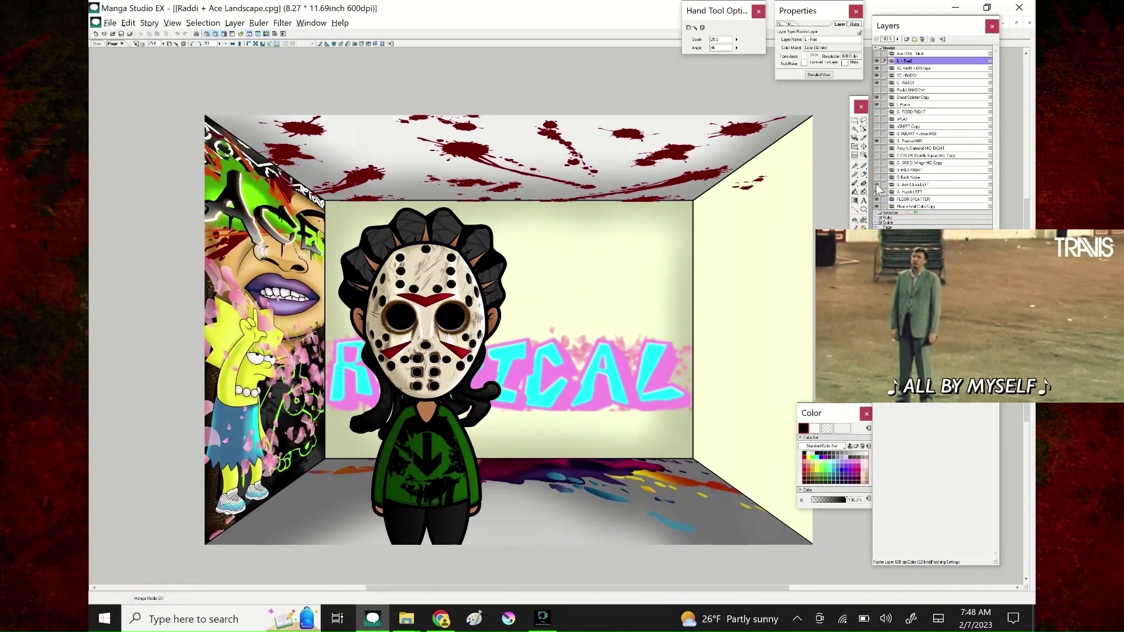
{"action": "left_click", "coordinate": [877, 178]}
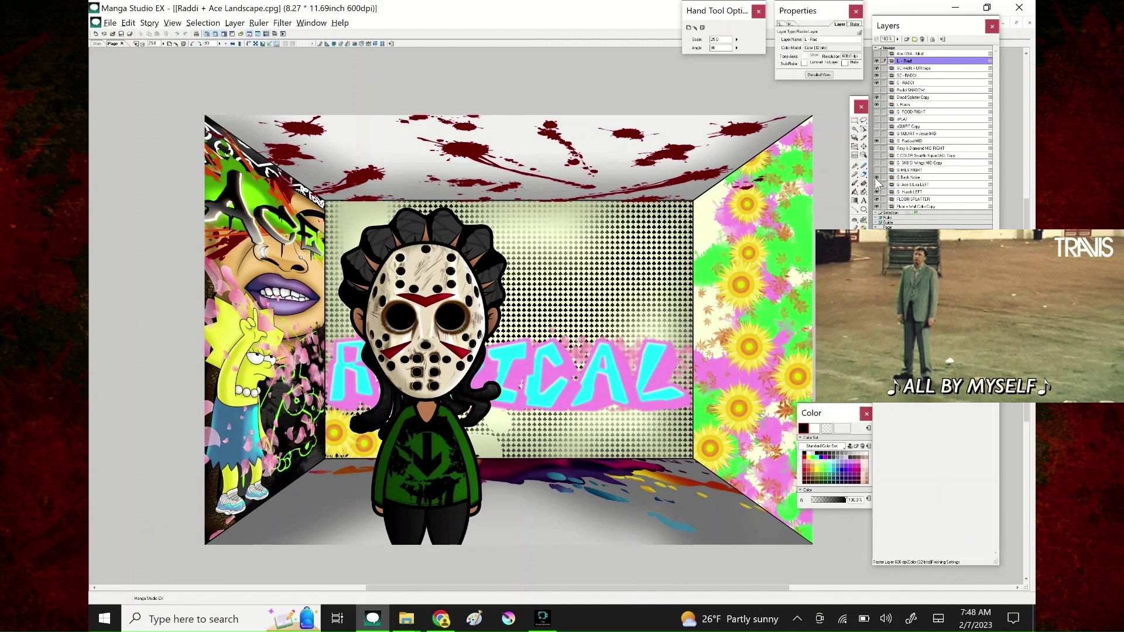
{"action": "left_click", "coordinate": [877, 173]}
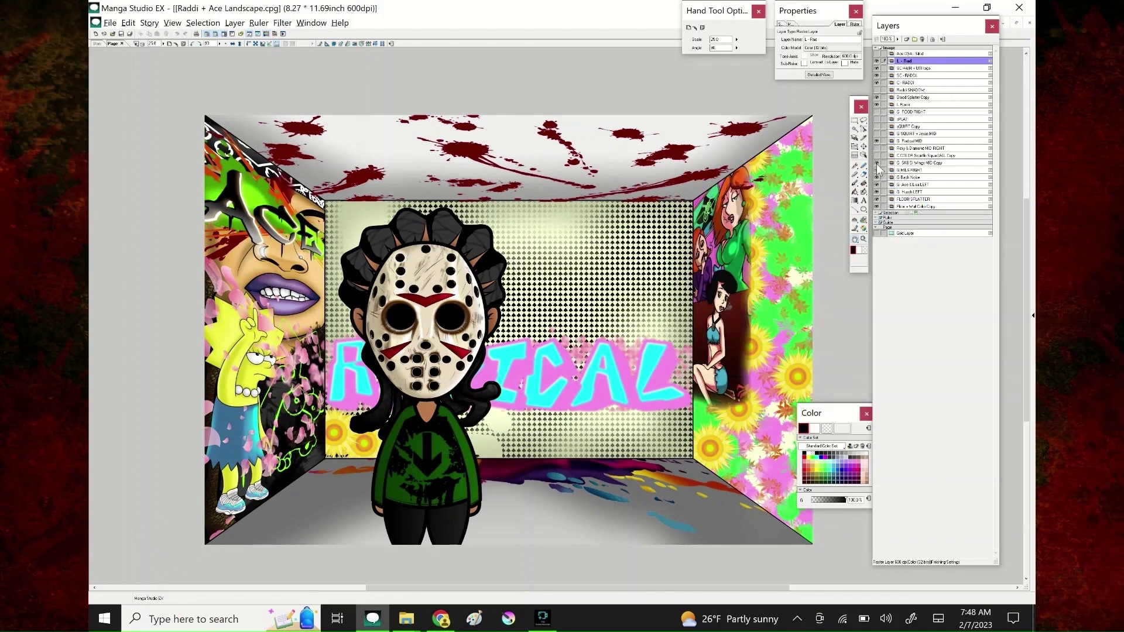
{"action": "left_click", "coordinate": [878, 163]}
{"action": "left_click", "coordinate": [877, 156]}
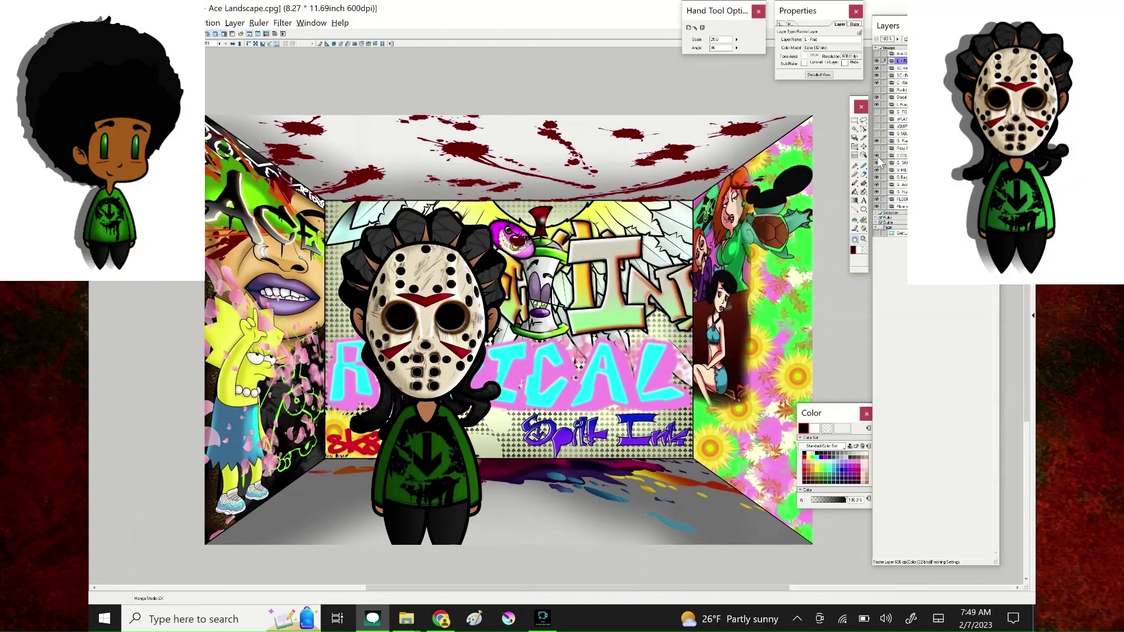
{"action": "left_click", "coordinate": [876, 149]}
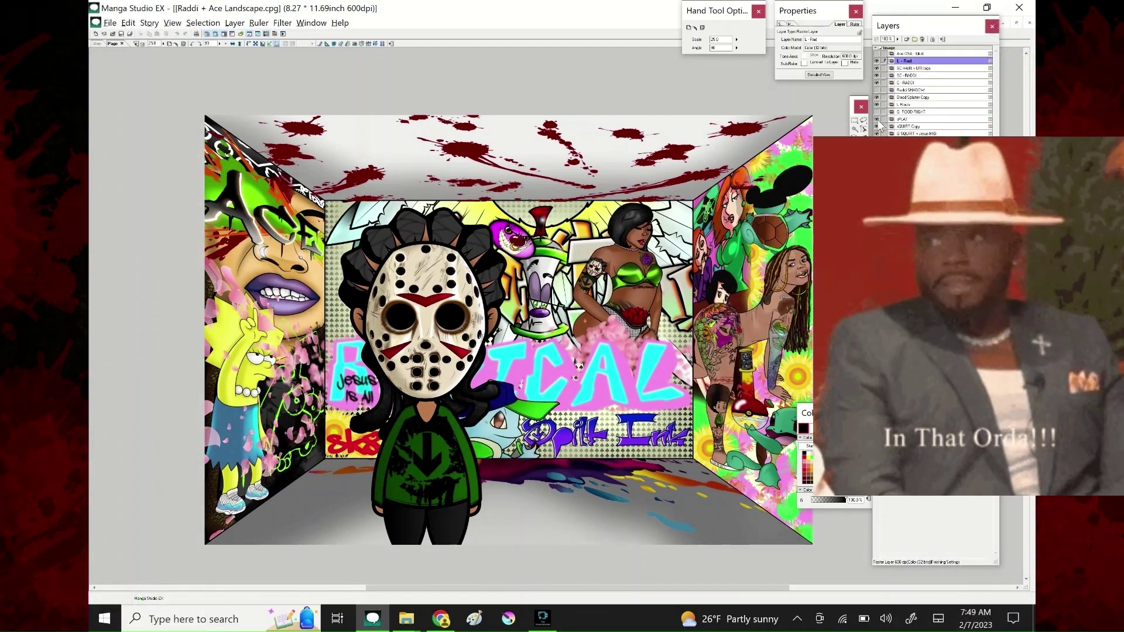
{"action": "left_click", "coordinate": [877, 126]}
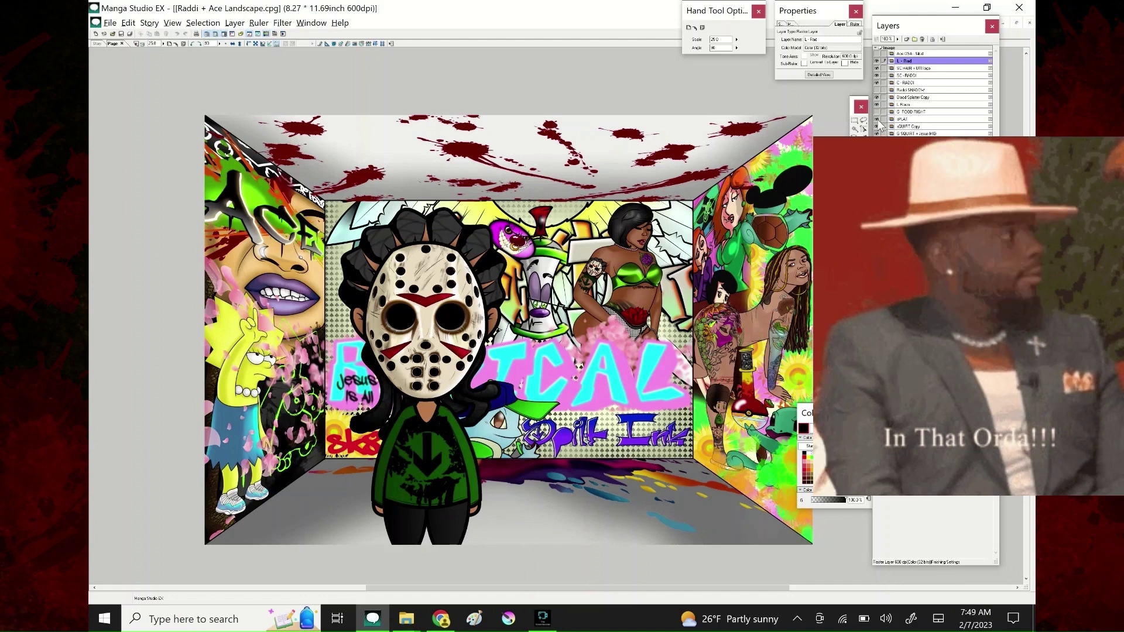
{"action": "left_click", "coordinate": [877, 112]}
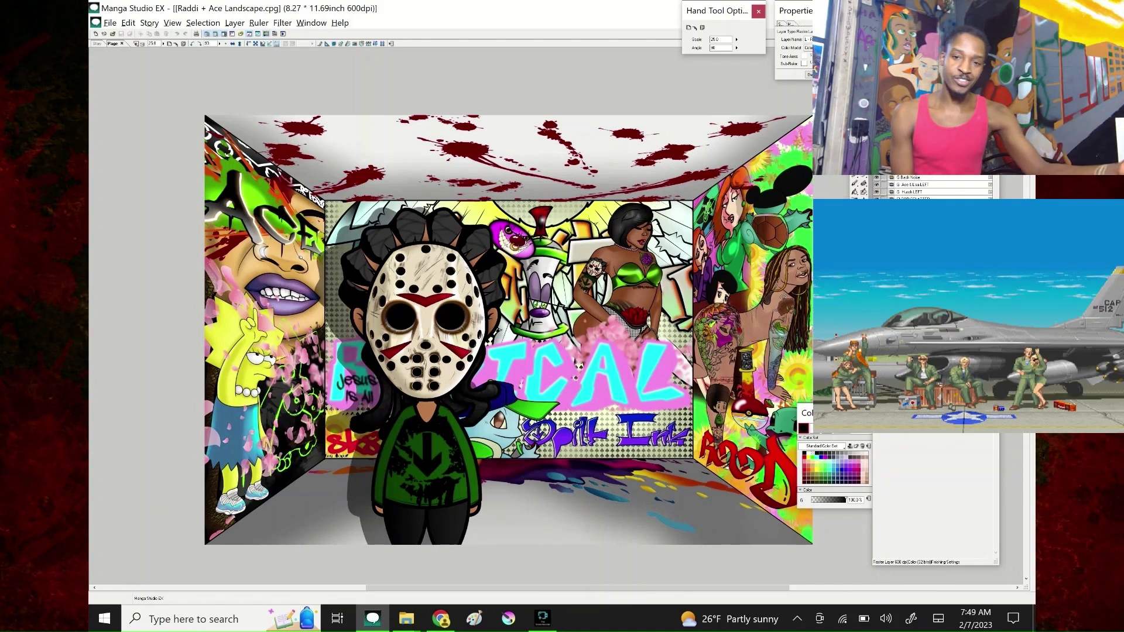
{"action": "key", "text": "Tab"}
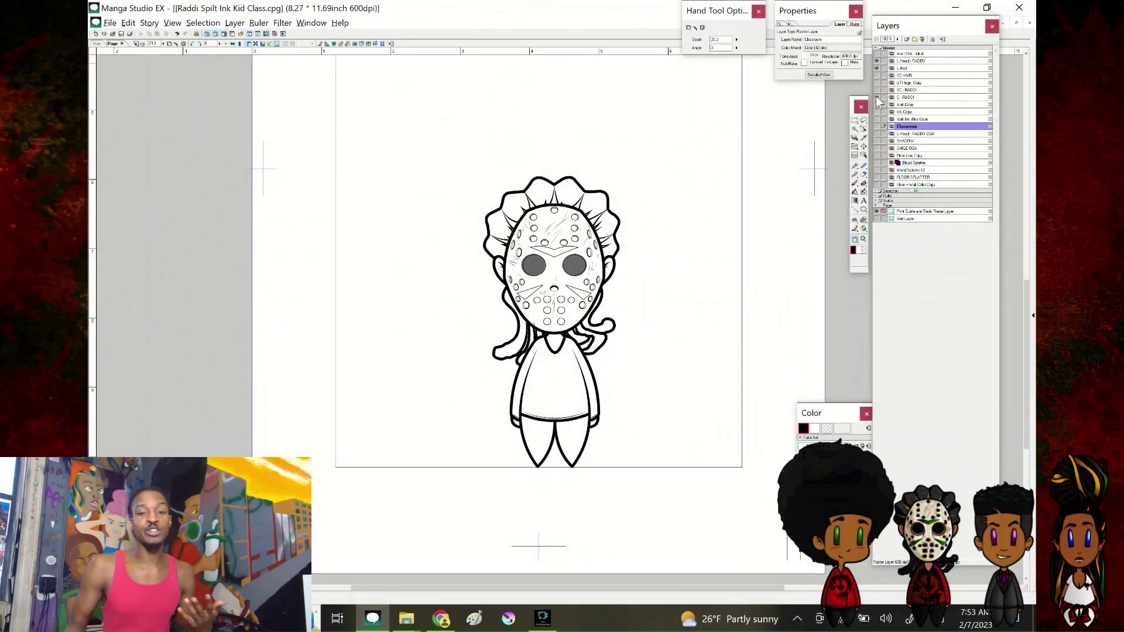
Show Raddi's colour layer, black shirt design, grey classroom backdrop and floor ink splatter.
{"action": "left_click", "coordinate": [877, 91]}
{"action": "left_click", "coordinate": [877, 96]}
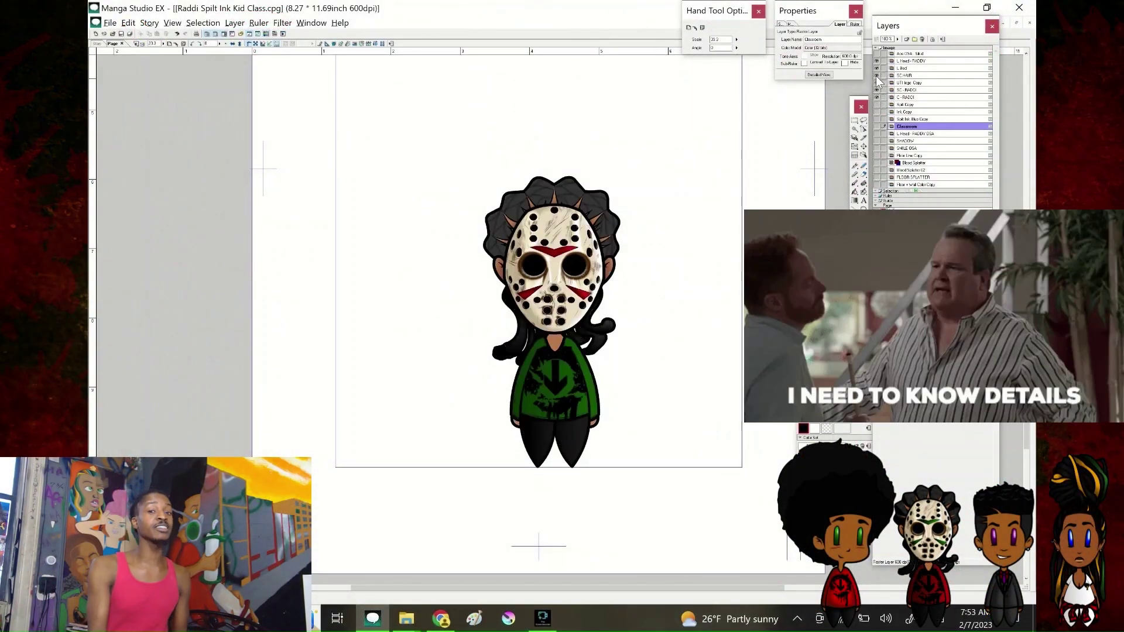
{"action": "left_click", "coordinate": [877, 127]}
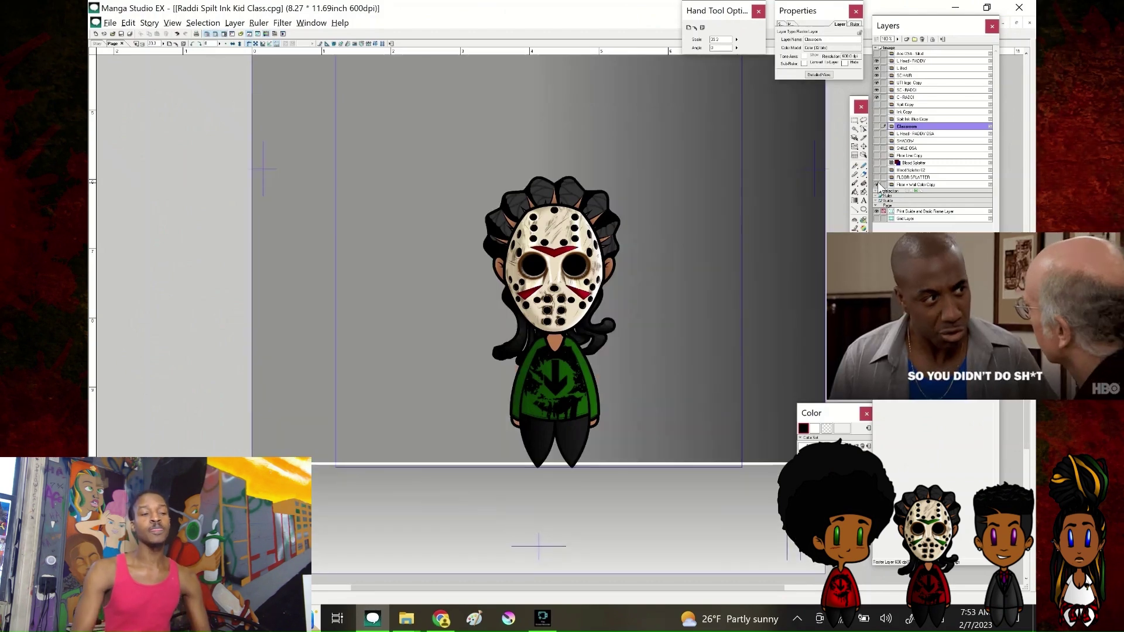
{"action": "left_click", "coordinate": [876, 177]}
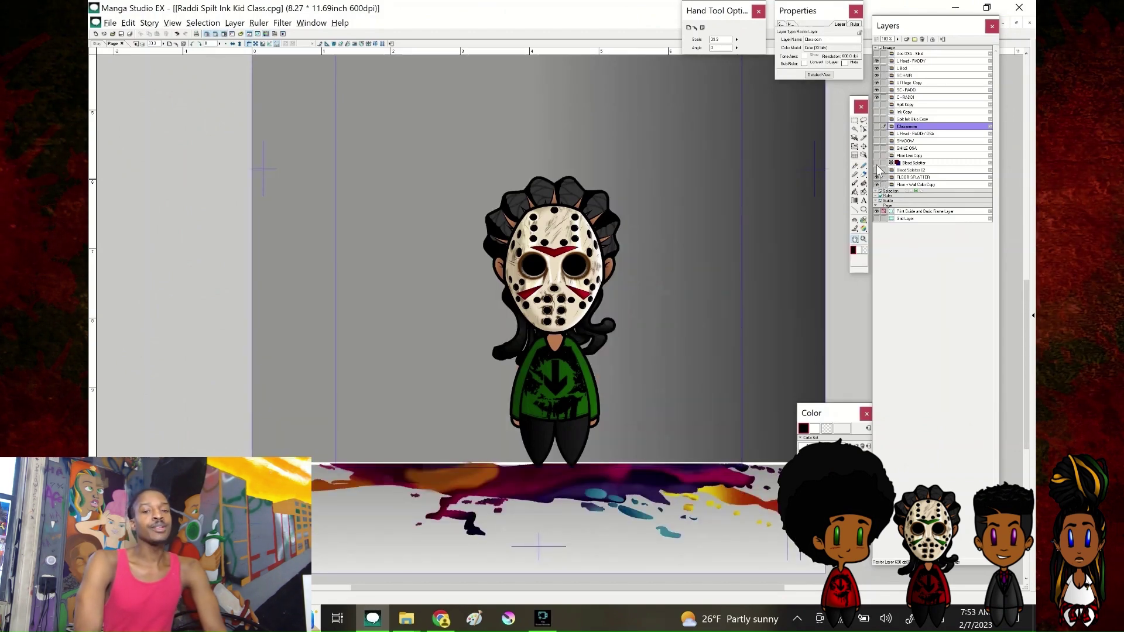
Show the large grey mask, grinning clown face, blue Spilt Ink title, head shadow and blood splatter.
{"action": "left_click", "coordinate": [877, 134]}
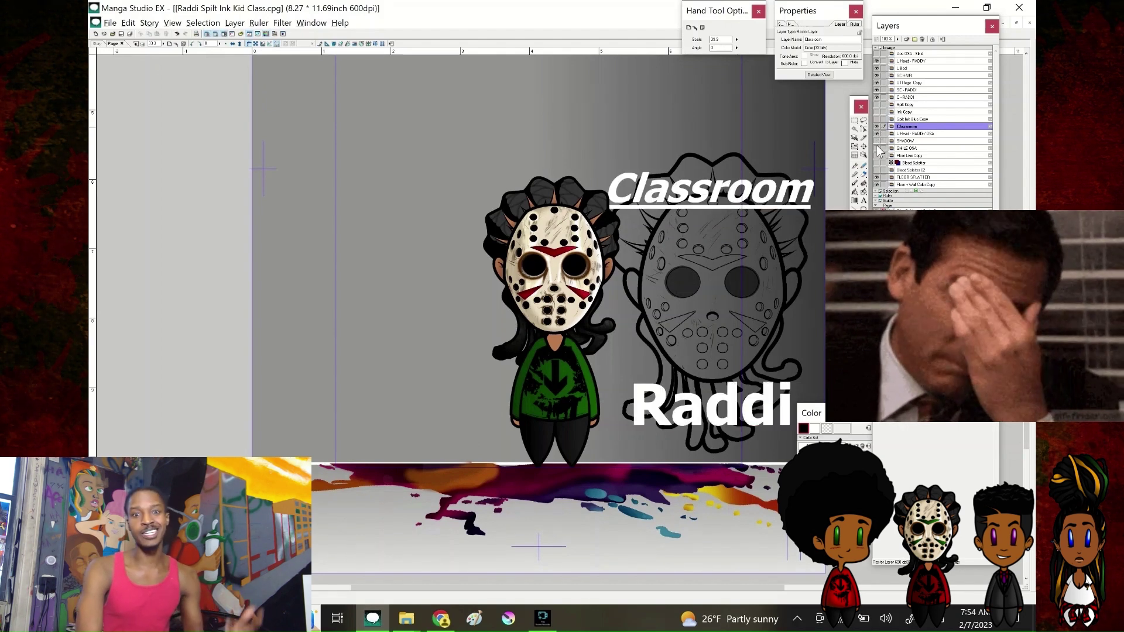
{"action": "left_click", "coordinate": [877, 149]}
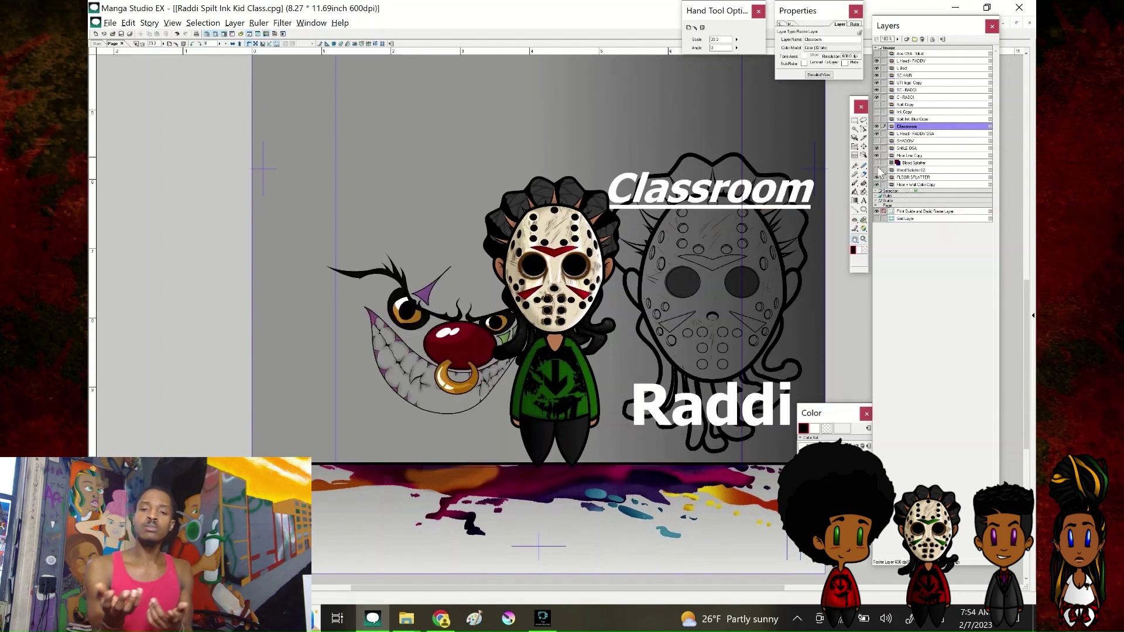
{"action": "left_click", "coordinate": [878, 119]}
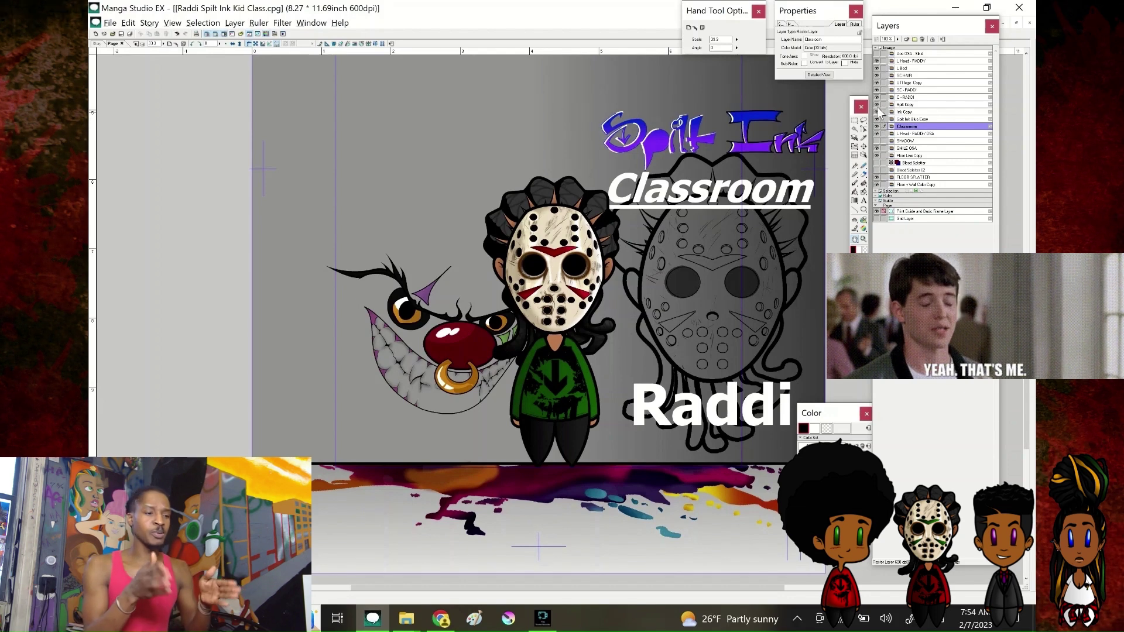
{"action": "left_click", "coordinate": [876, 141]}
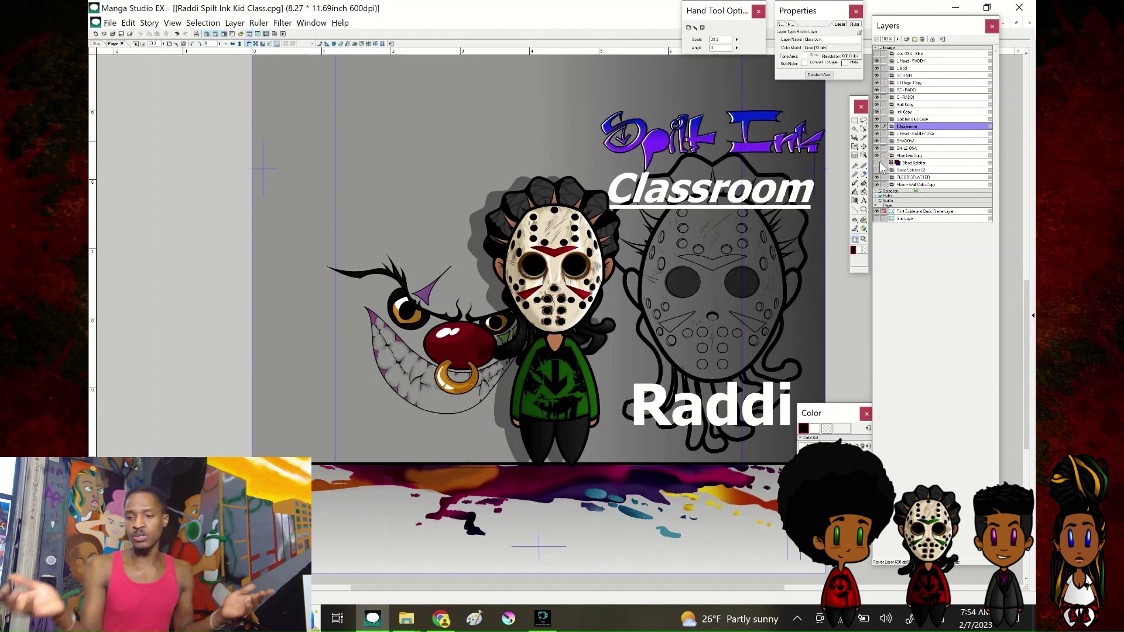
{"action": "left_click", "coordinate": [877, 170]}
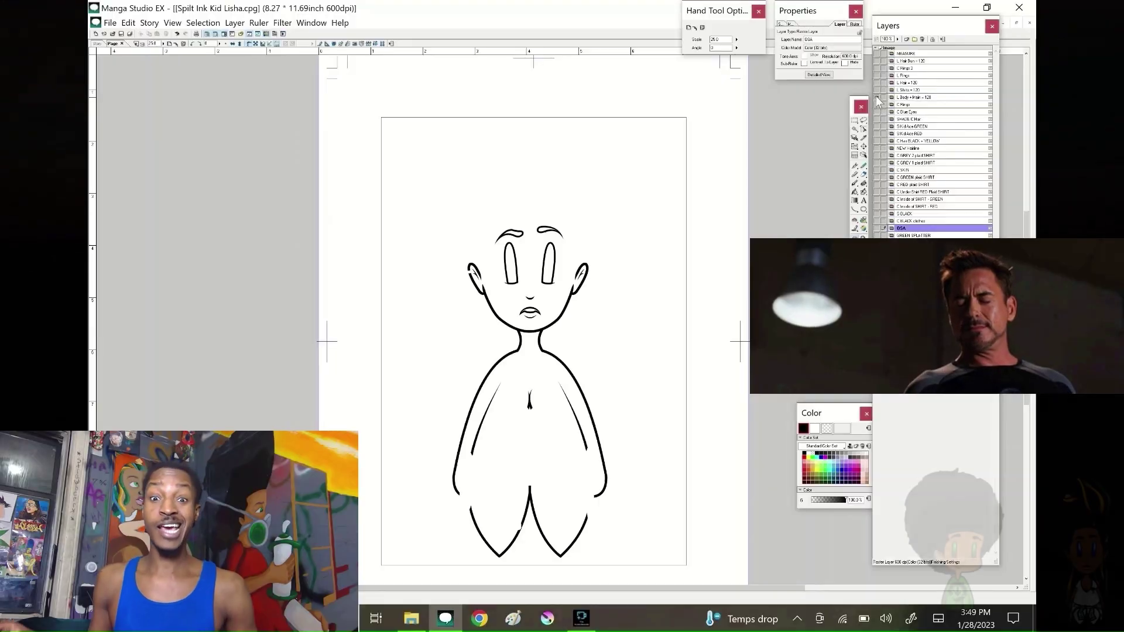
Show Lisha's body, shirt, hair and hair bun line art plus her earrings.
{"action": "left_click", "coordinate": [877, 98]}
{"action": "left_click", "coordinate": [876, 89]}
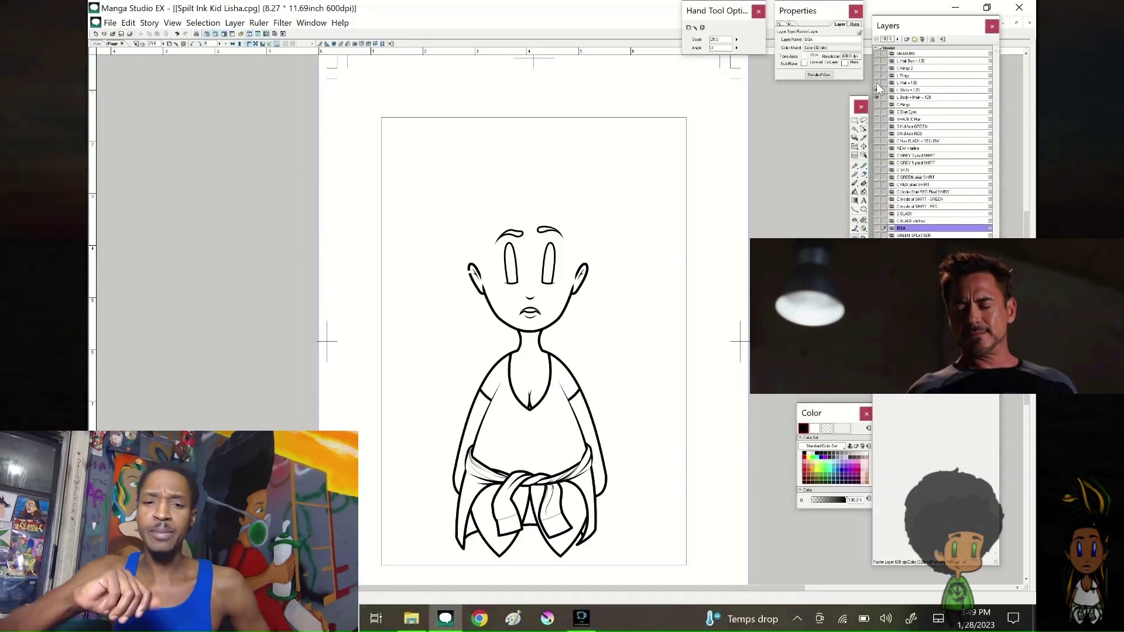
{"action": "left_click", "coordinate": [877, 83]}
{"action": "left_click", "coordinate": [876, 61]}
{"action": "left_click", "coordinate": [876, 76]}
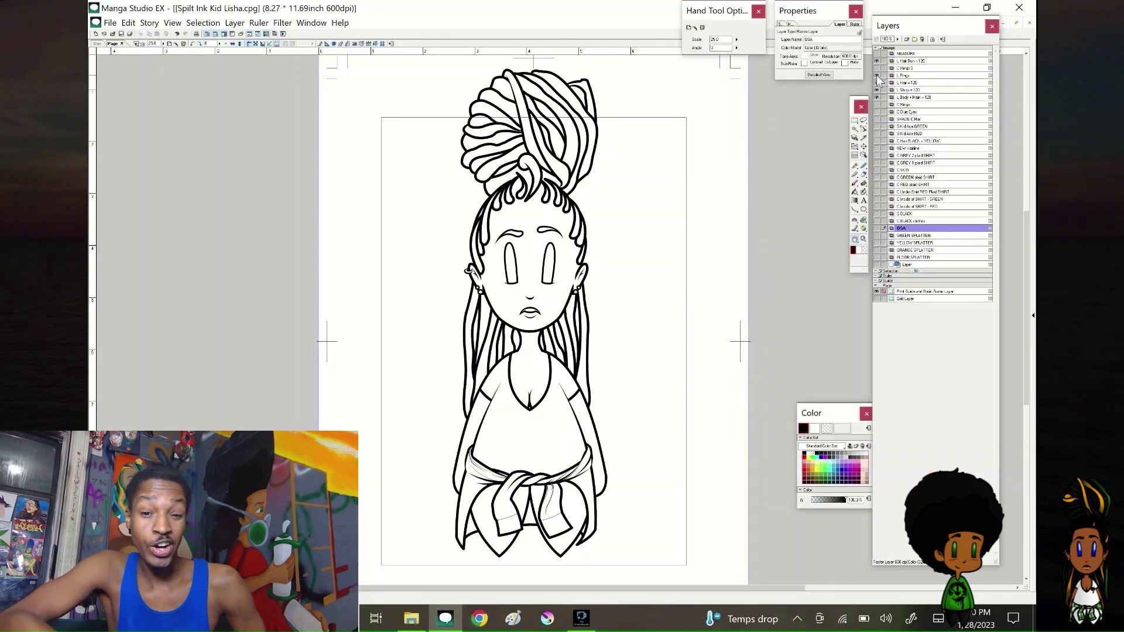
Colour Lisha's earrings, blue eyes, black-and-yellow hair with shading, and brown skin.
{"action": "left_click", "coordinate": [877, 104]}
{"action": "left_click", "coordinate": [877, 111]}
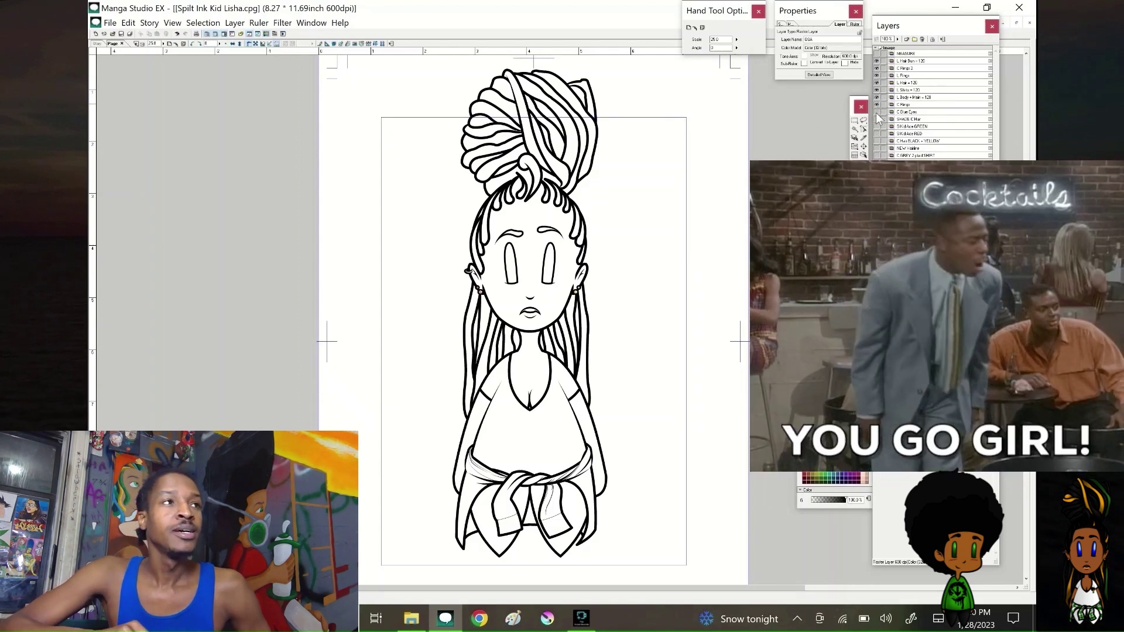
{"action": "left_click", "coordinate": [877, 141]}
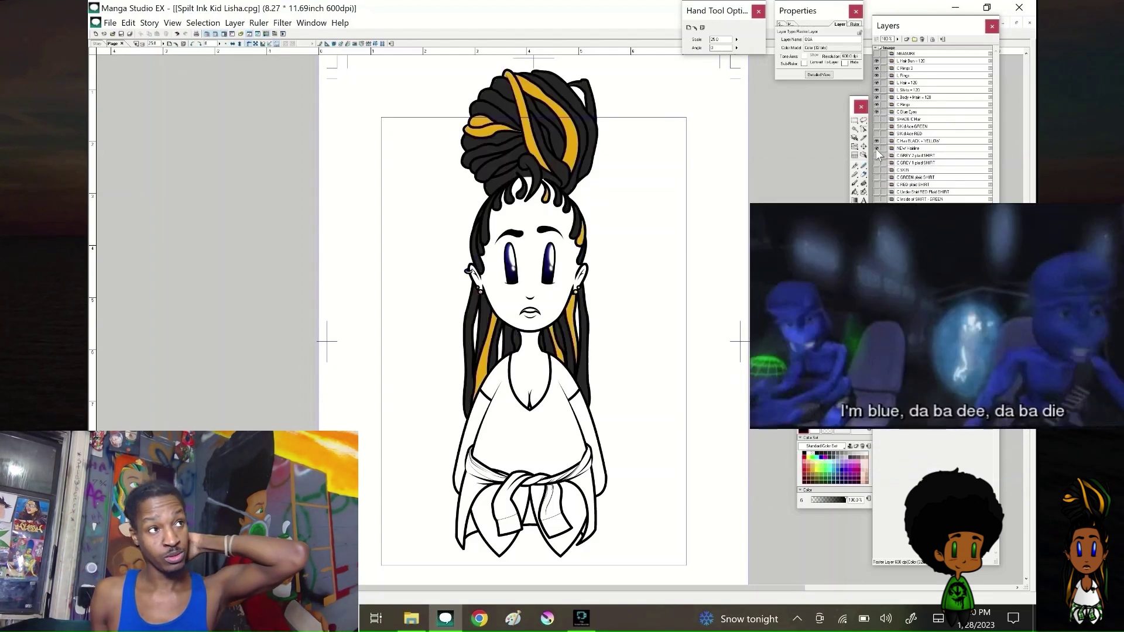
{"action": "left_click", "coordinate": [877, 148]}
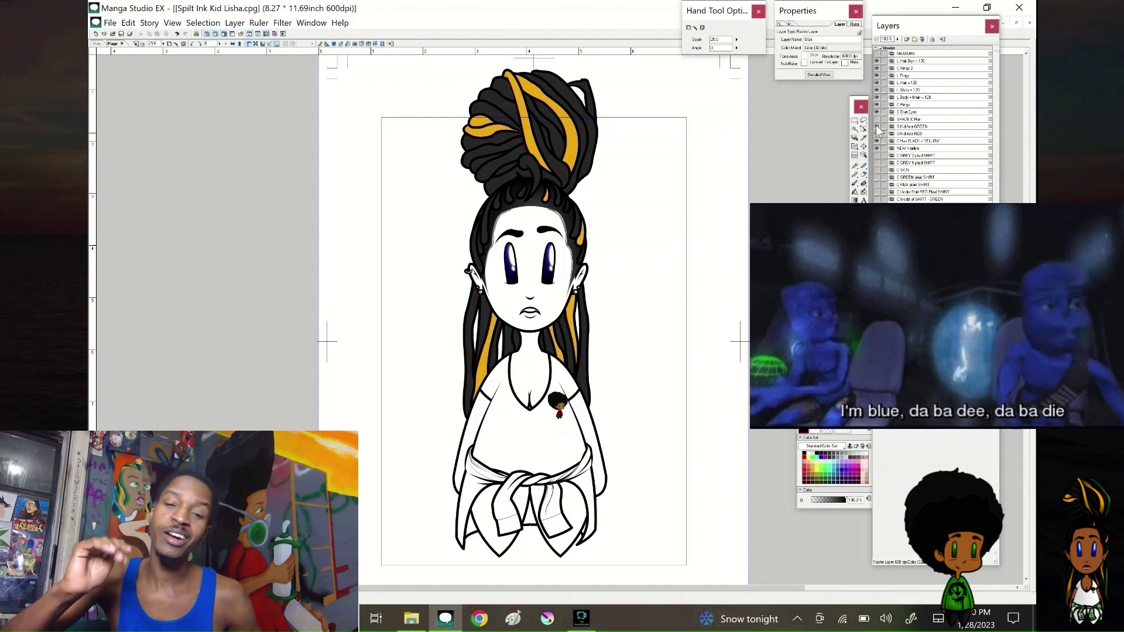
{"action": "left_click", "coordinate": [877, 119]}
{"action": "left_click", "coordinate": [877, 169]}
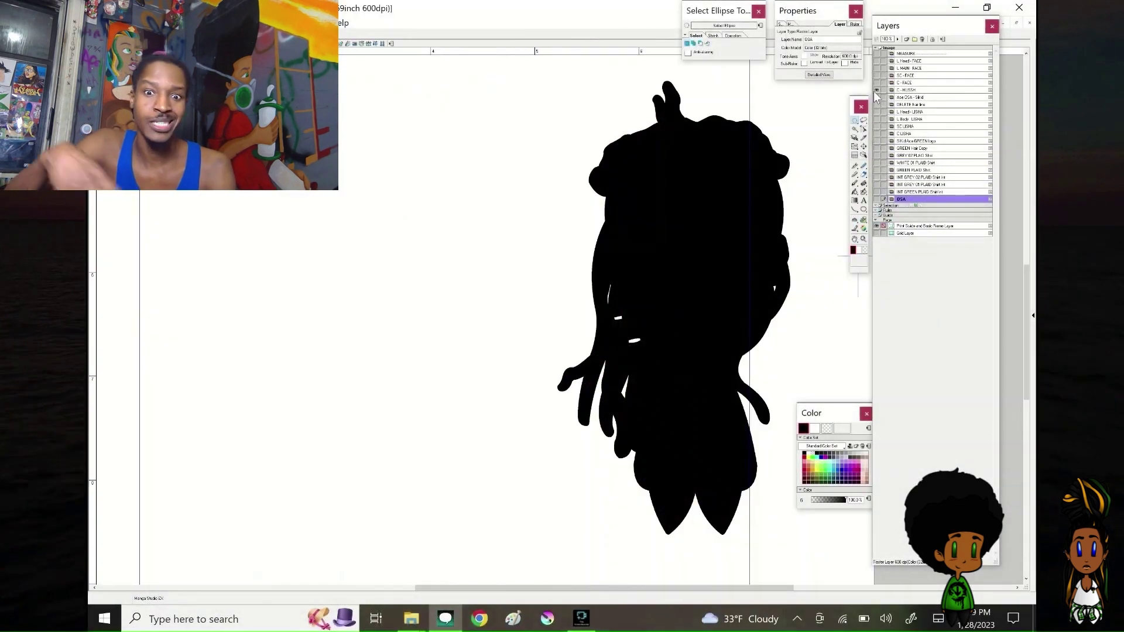
Hide the black silhouette and show Lisha's line art, flat colours, shading and grey plaid shirt stripes.
{"action": "left_click", "coordinate": [876, 90]}
{"action": "left_click", "coordinate": [877, 112]}
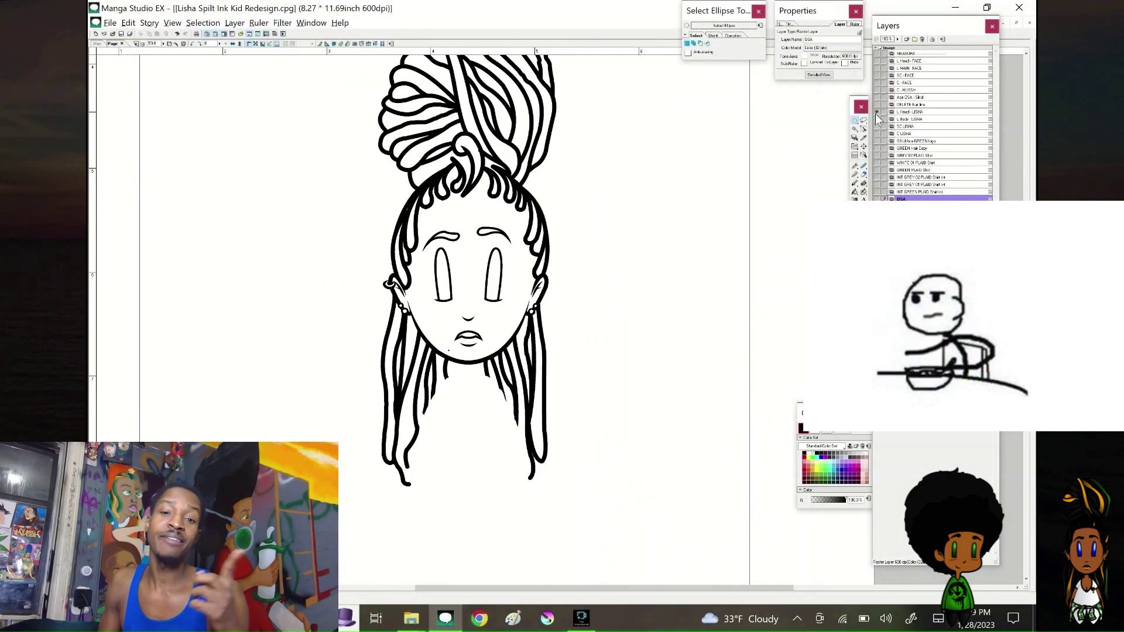
{"action": "left_click", "coordinate": [877, 105]}
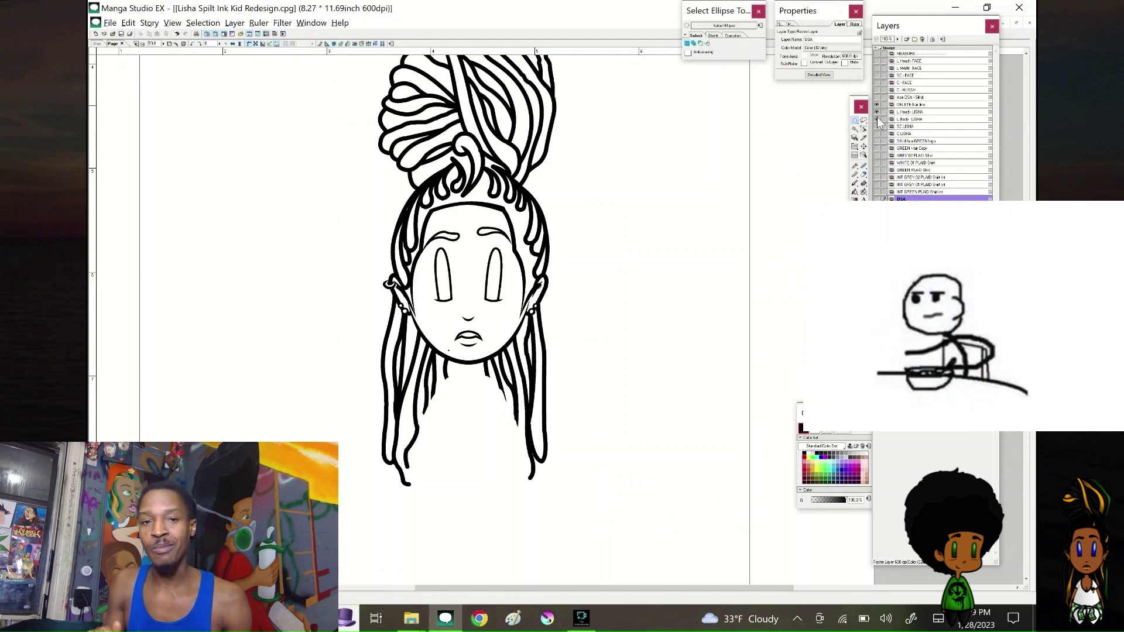
{"action": "left_click", "coordinate": [877, 119]}
{"action": "left_click", "coordinate": [877, 128]}
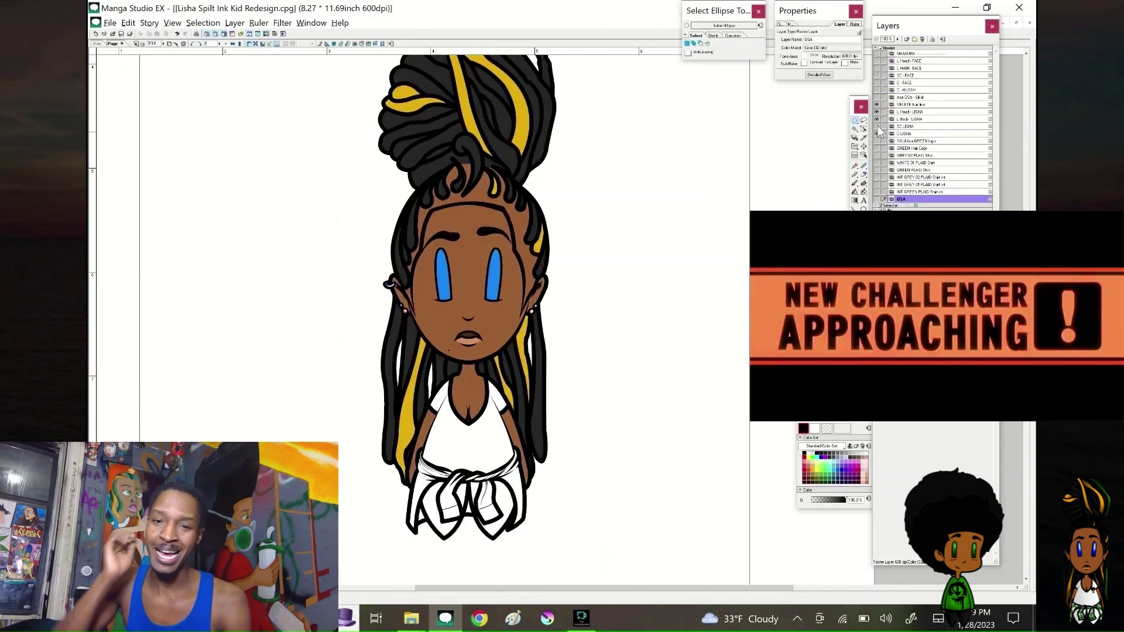
{"action": "left_click", "coordinate": [877, 134]}
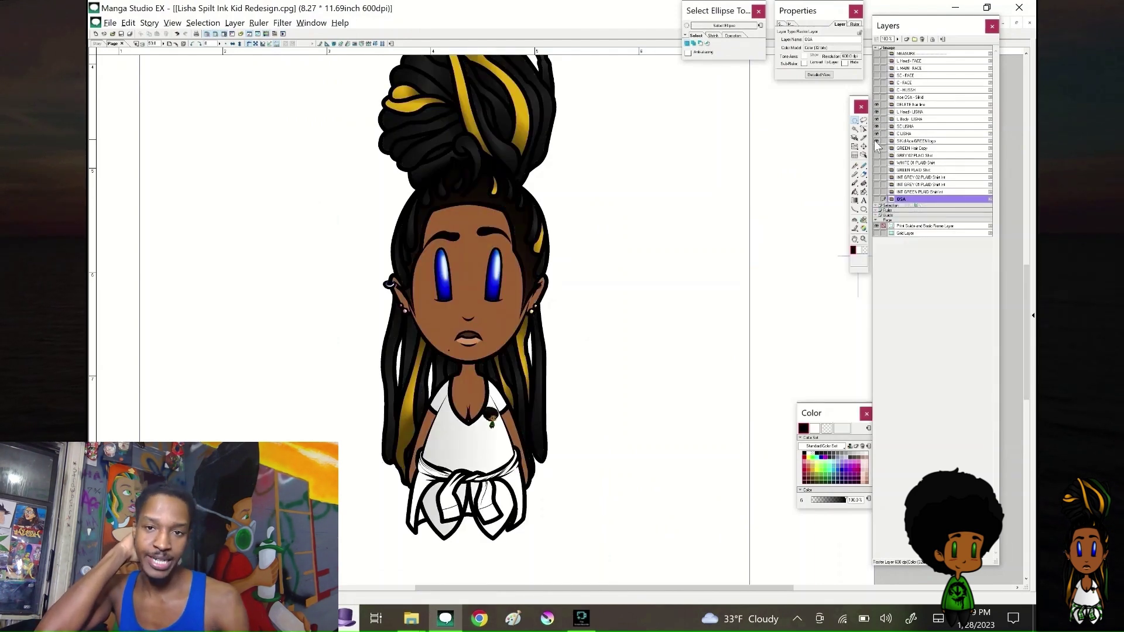
{"action": "left_click", "coordinate": [877, 156]}
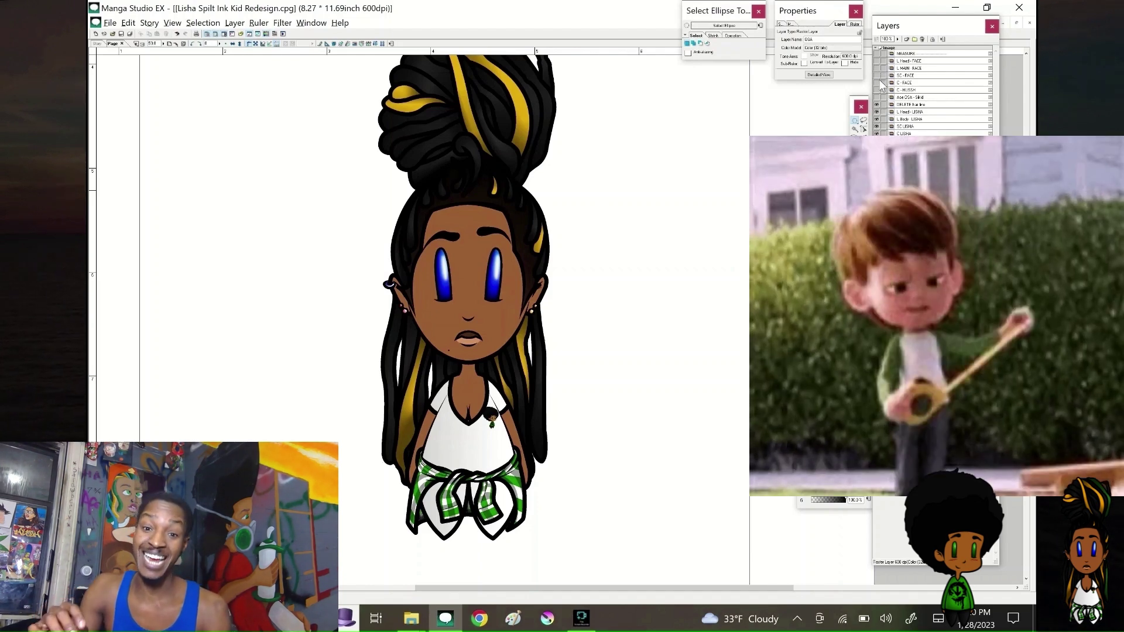
Show the coloured suited boy, black silhouette and green-shirt kid, then select all plaid shirt layers.
{"action": "left_click", "coordinate": [876, 61]}
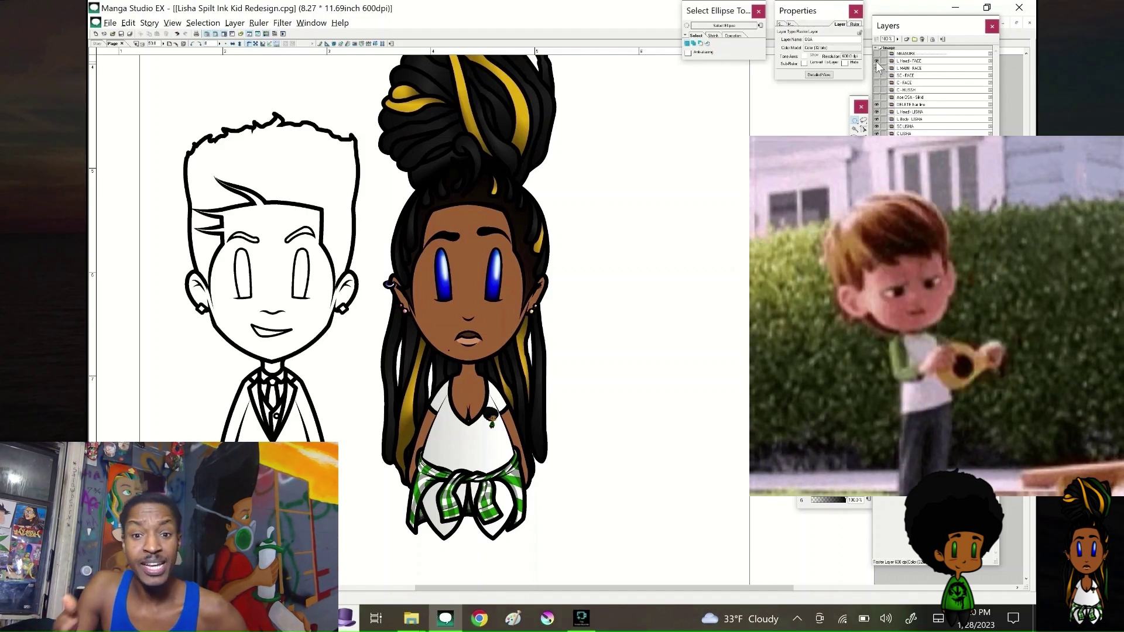
{"action": "left_click_drag", "start_coordinate": [879, 74], "coordinate": [878, 80]}
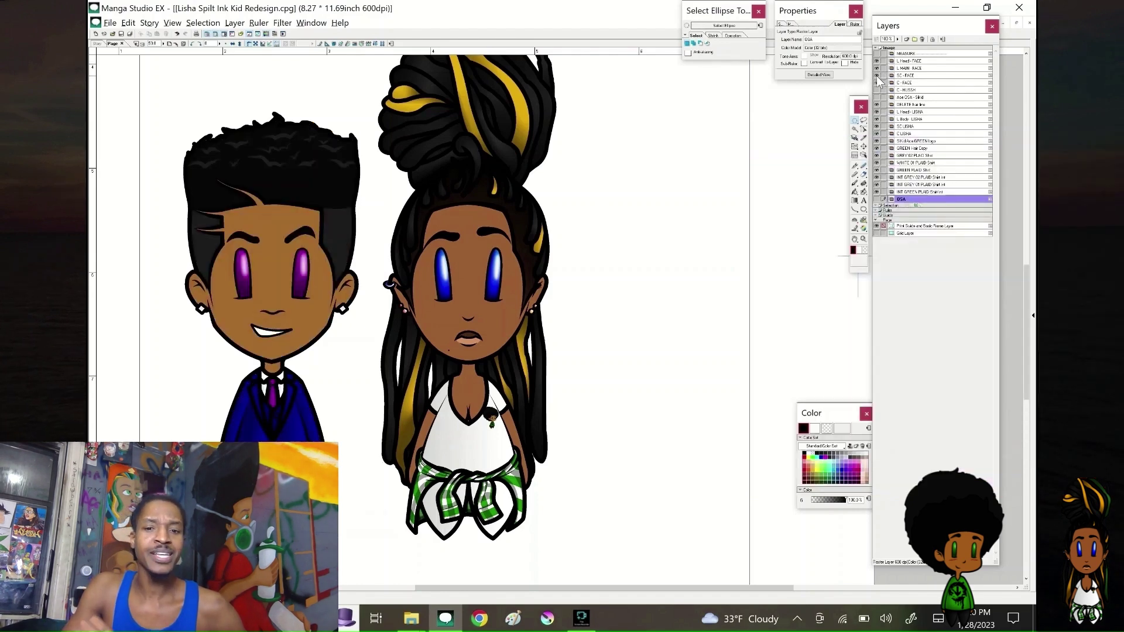
{"action": "left_click", "coordinate": [876, 97]}
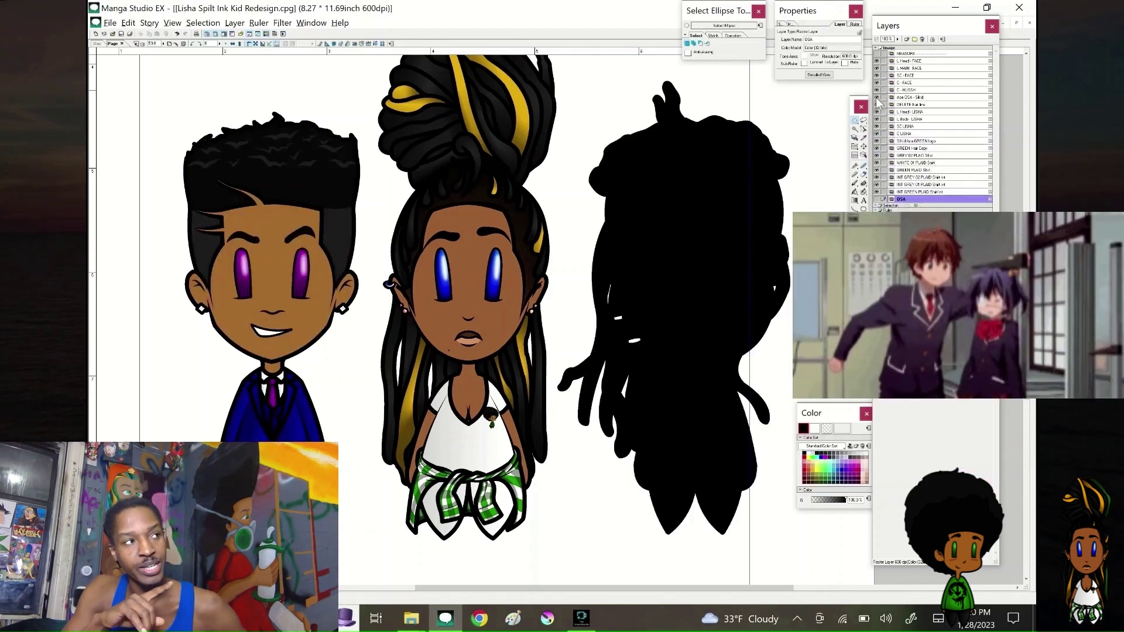
{"action": "left_click", "coordinate": [876, 100]}
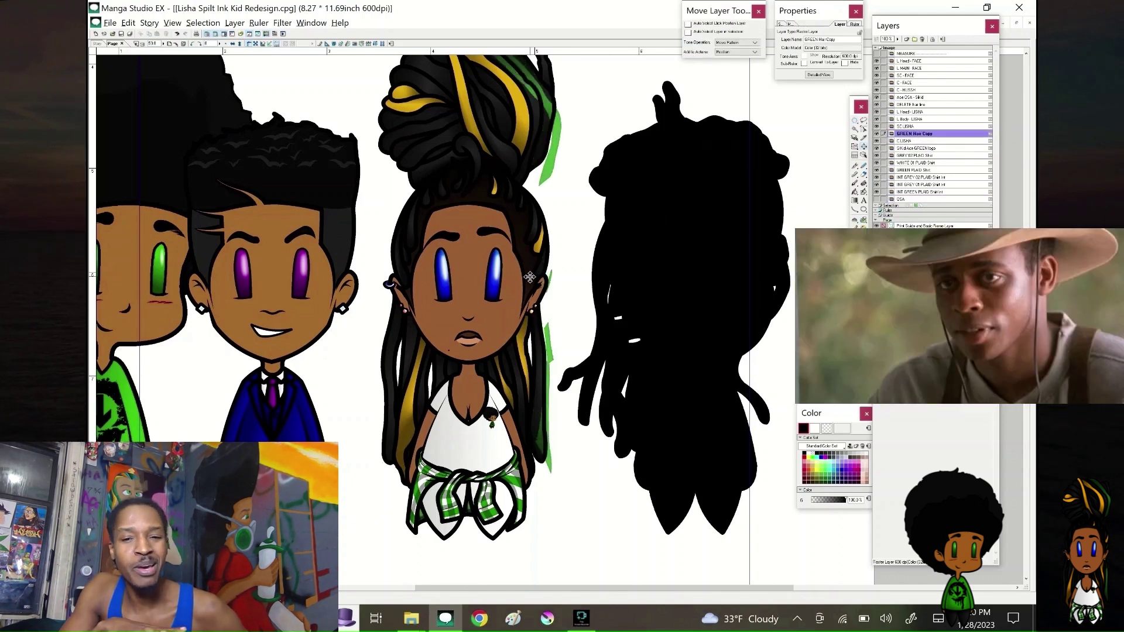
{"action": "left_click", "coordinate": [886, 184]}
{"action": "left_click_drag", "start_coordinate": [884, 170], "coordinate": [884, 192]}
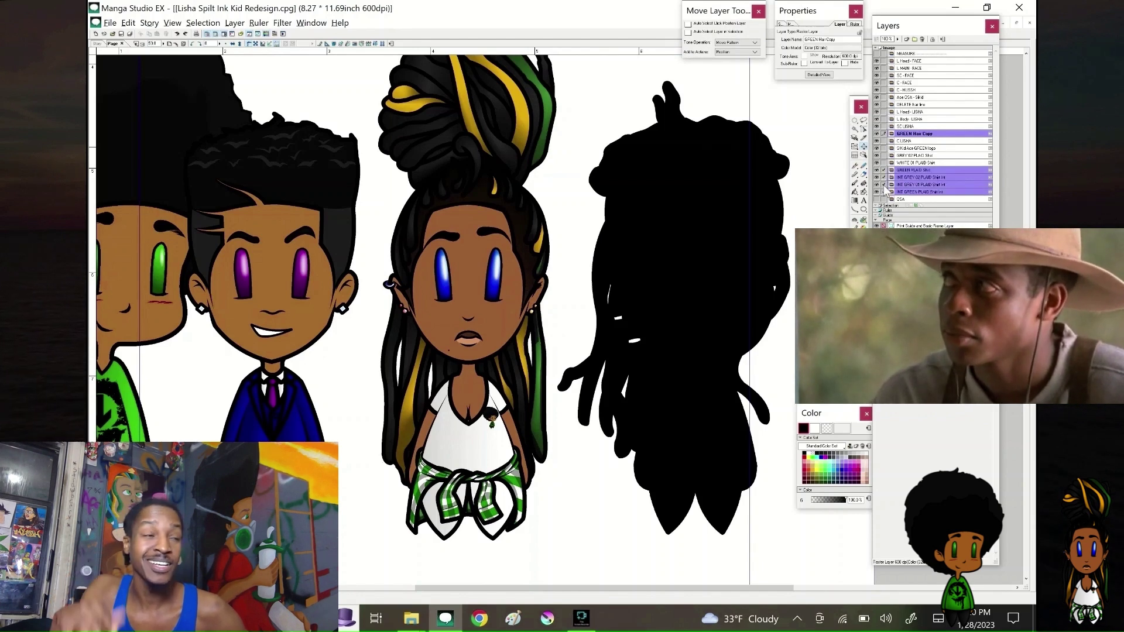
{"action": "key", "text": "h"}
{"action": "left_click_drag", "start_coordinate": [541, 258], "coordinate": [555, 293]}
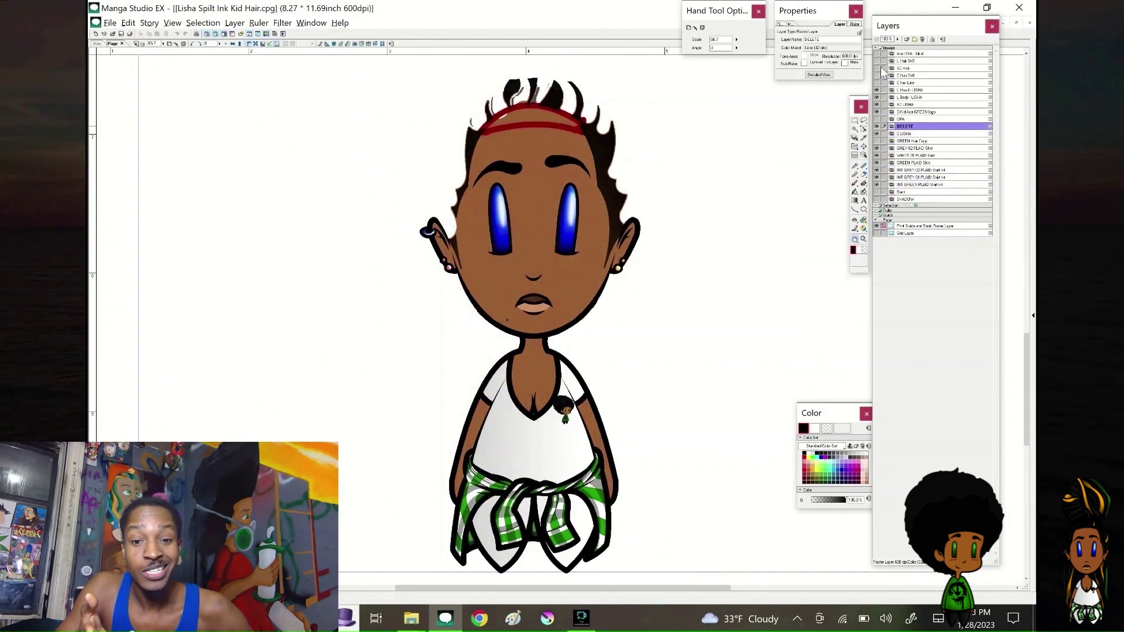
Show Lisha's long-hair outline, grey shading and solid black fill layers.
{"action": "left_click", "coordinate": [877, 60]}
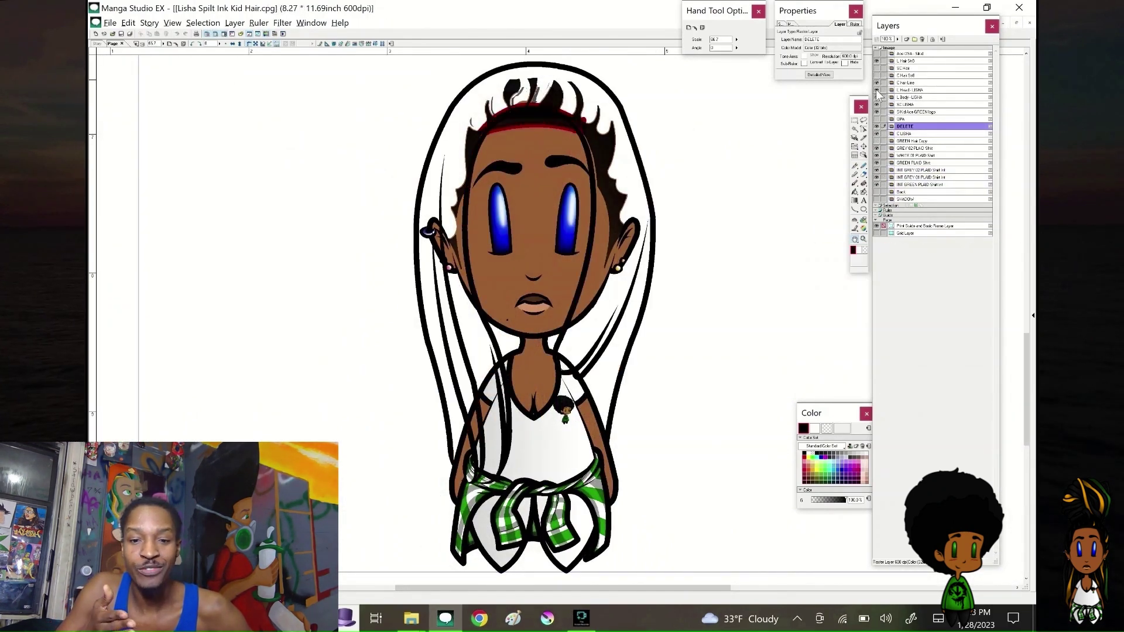
{"action": "left_click", "coordinate": [876, 68]}
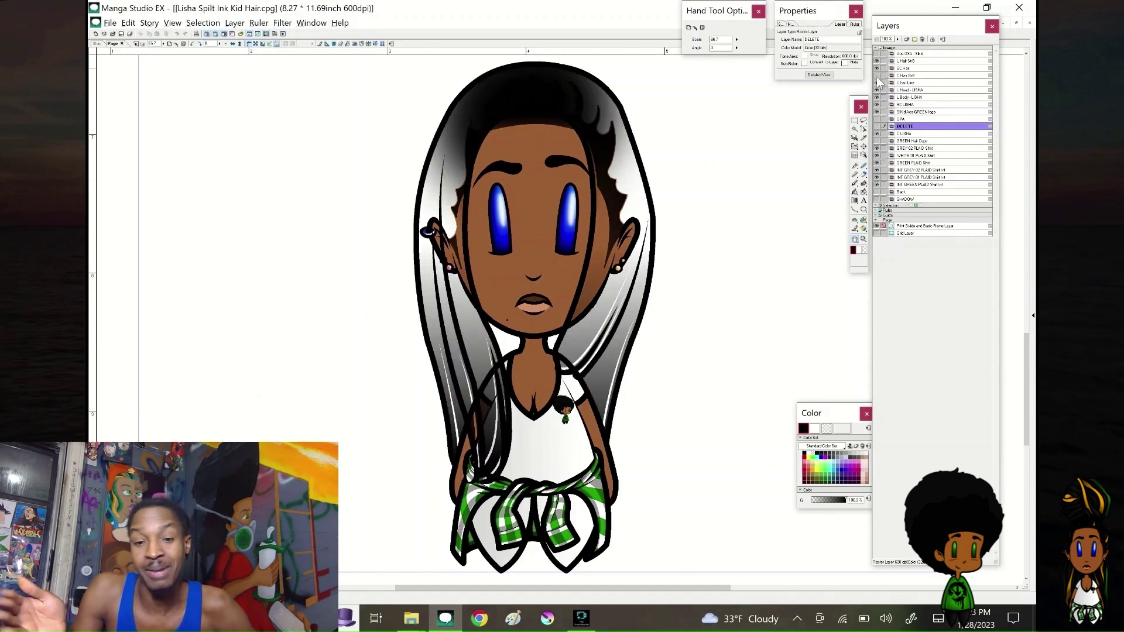
{"action": "left_click", "coordinate": [877, 76]}
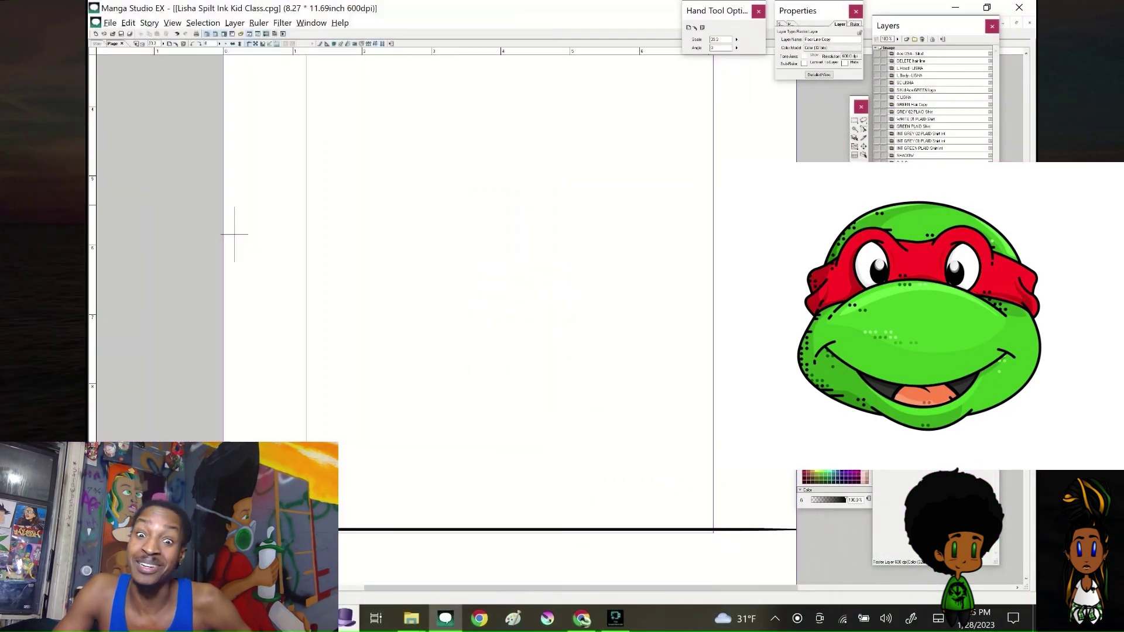
Show Lisha's line art, flat colours, shading, green hair streaks and grey drop shadow layers.
{"action": "left_click", "coordinate": [877, 69]}
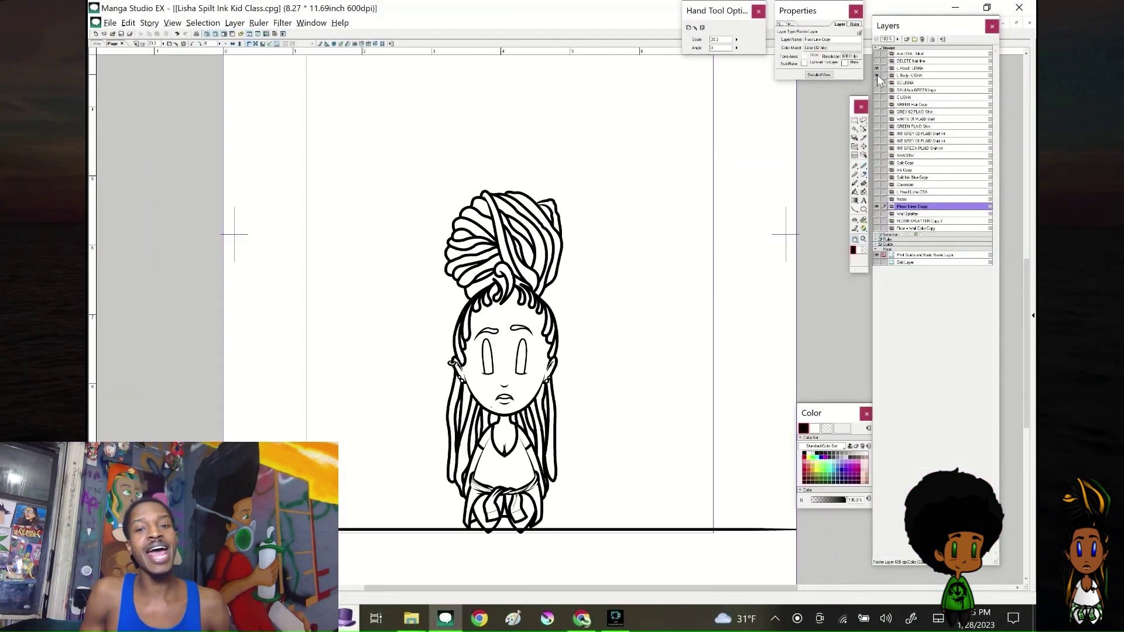
{"action": "left_click", "coordinate": [877, 97]}
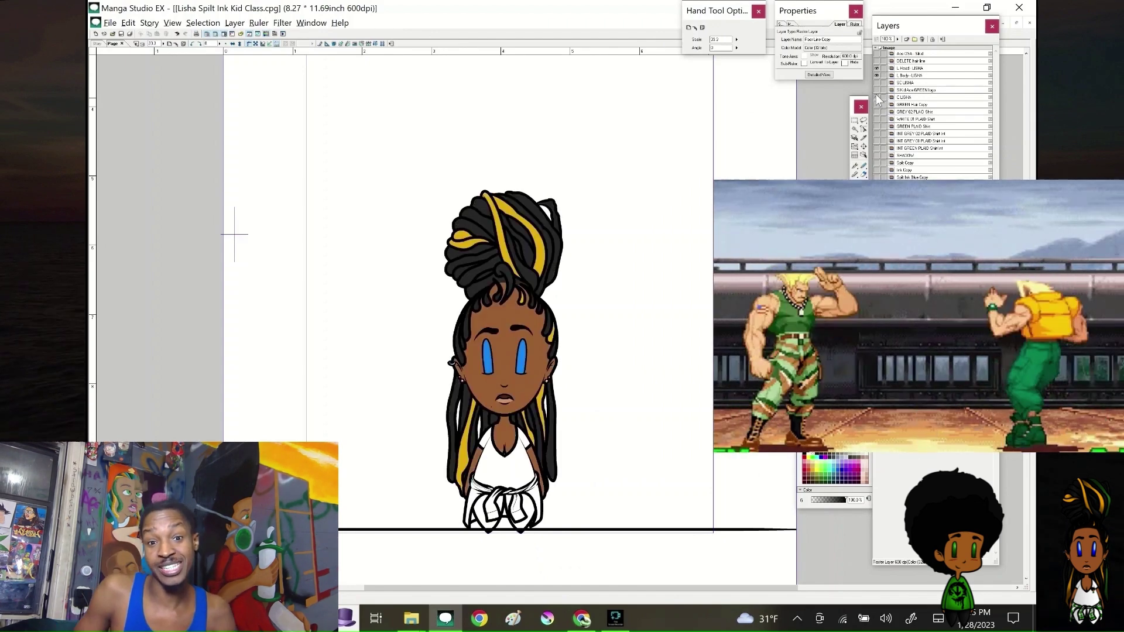
{"action": "left_click", "coordinate": [876, 83]}
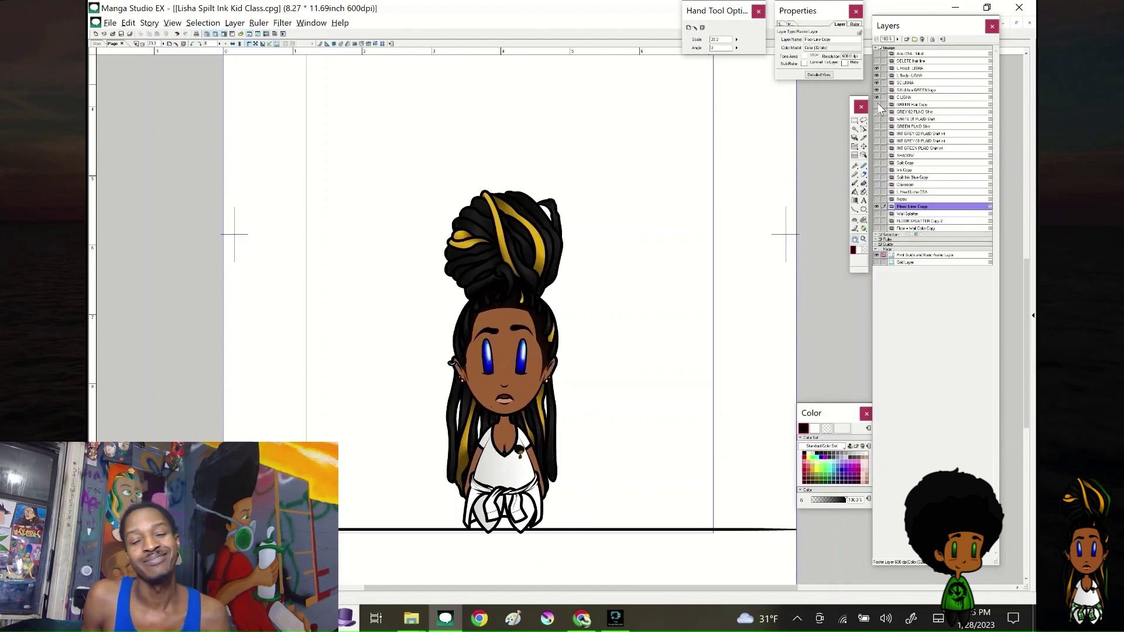
{"action": "left_click", "coordinate": [876, 104]}
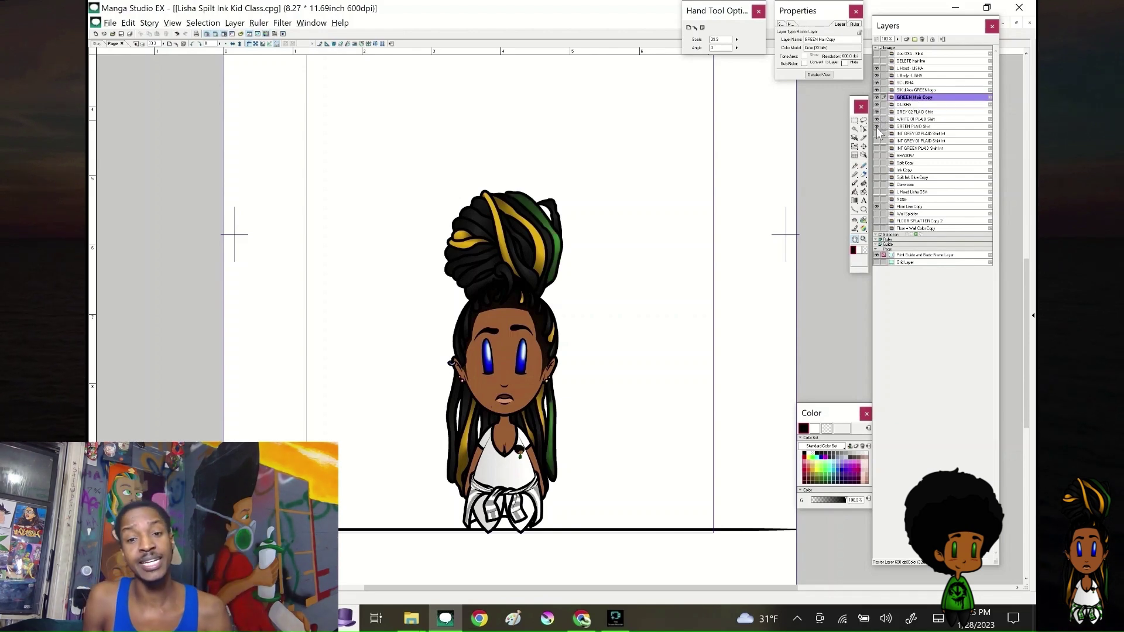
{"action": "left_click", "coordinate": [876, 155]}
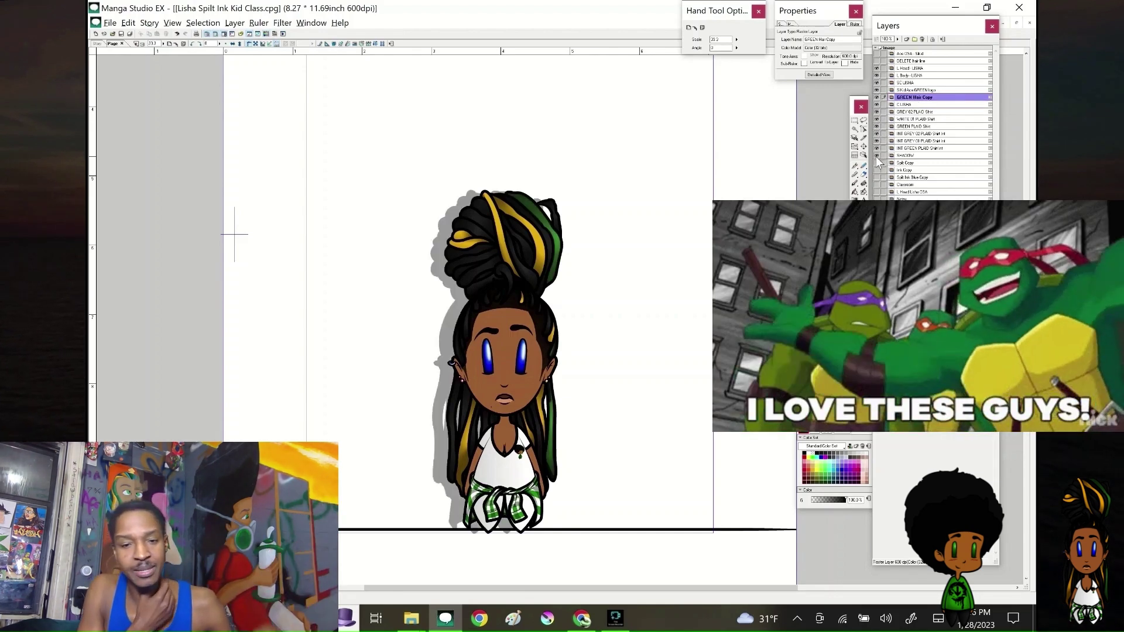
Reveal the Ink title part, the line-art Lisha copy and the ink-splatter classroom background.
{"action": "left_click", "coordinate": [878, 169]}
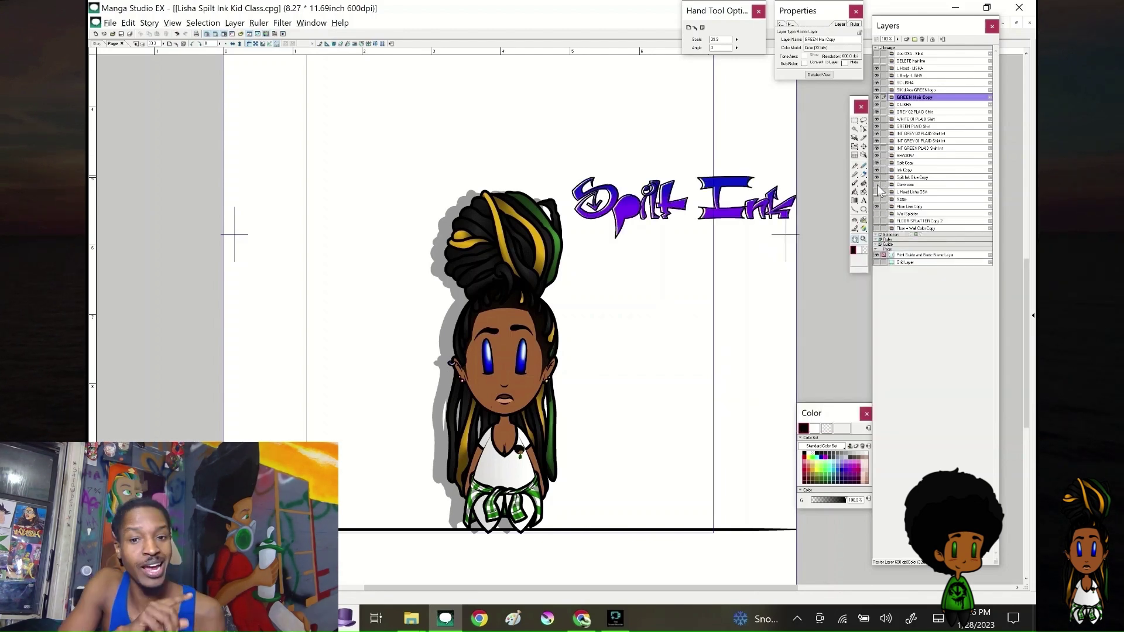
{"action": "left_click", "coordinate": [876, 192]}
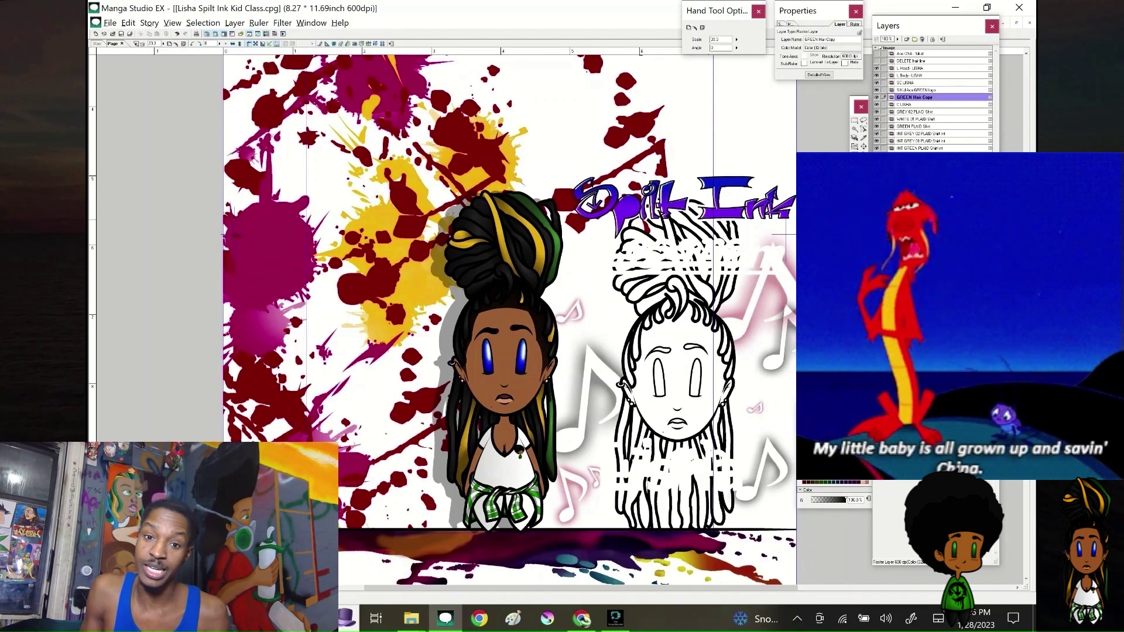
{"action": "left_click", "coordinate": [876, 229]}
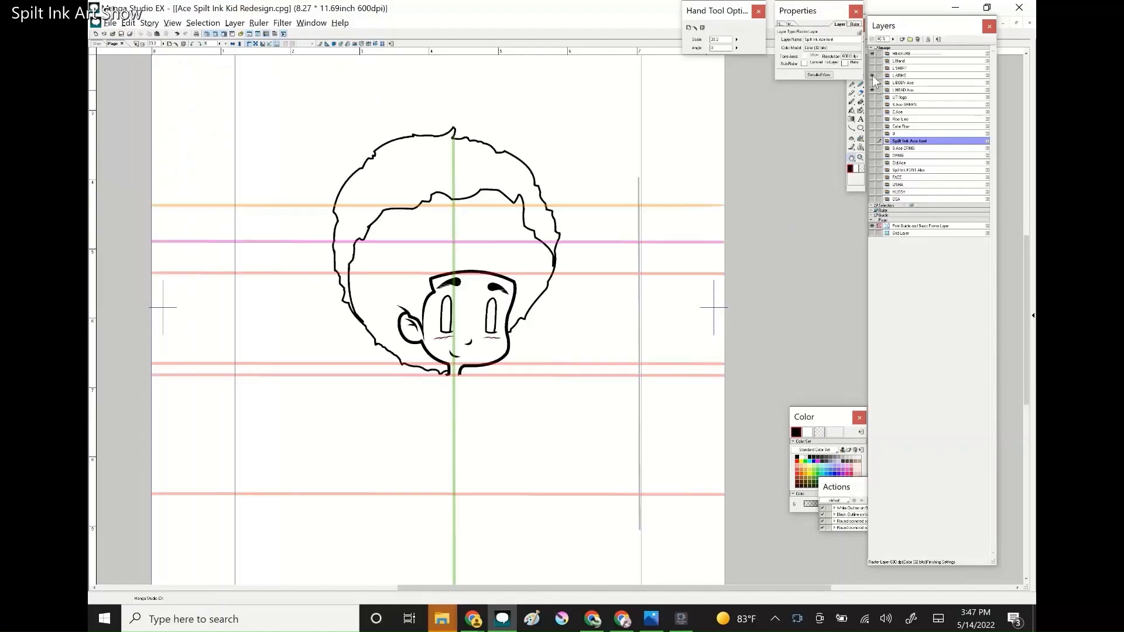
Hide the MEASURE guide layer and show Ace's colour and floor shadow layers.
{"action": "left_click", "coordinate": [872, 54]}
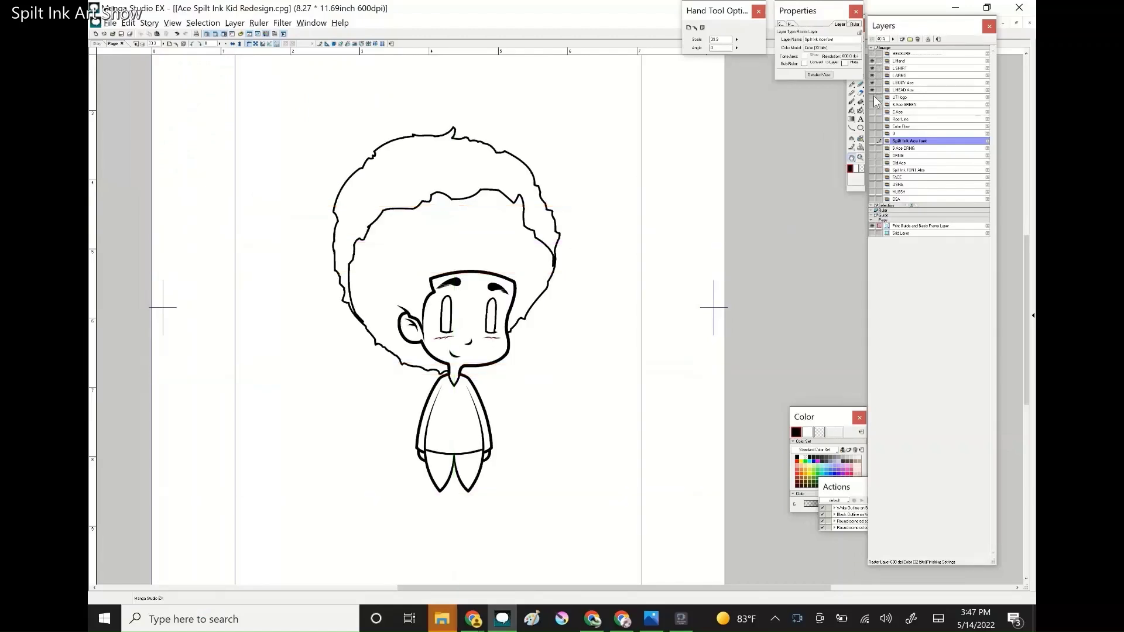
{"action": "left_click", "coordinate": [873, 110]}
{"action": "left_click_drag", "start_coordinate": [872, 119], "coordinate": [872, 133]}
{"action": "left_click", "coordinate": [897, 135]}
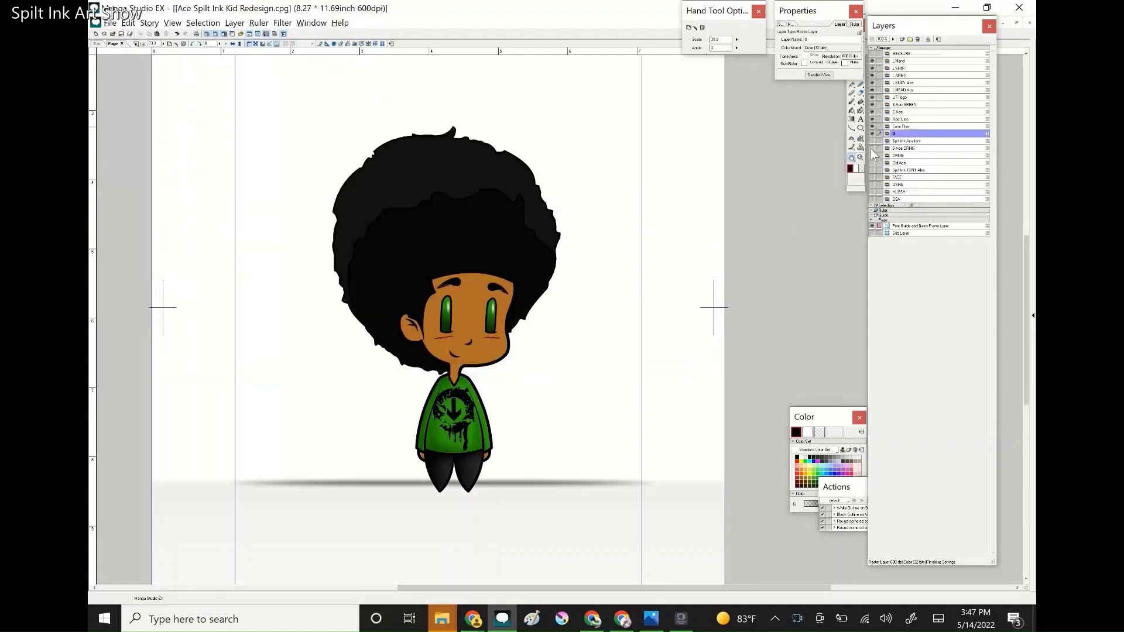
Add a 'Spilt Ink Ace' caption beside Ace, nudge it right, and zoom in with panels hidden.
{"action": "left_click", "coordinate": [496, 391]}
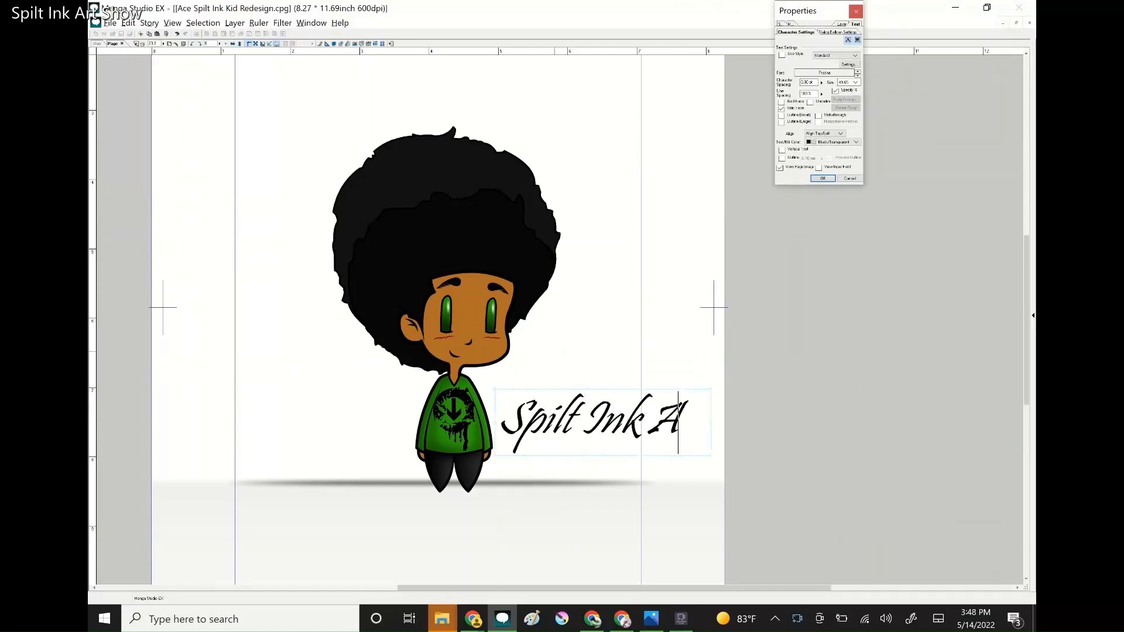
{"action": "left_click", "coordinate": [822, 178]}
{"action": "left_click_drag", "start_coordinate": [639, 403], "coordinate": [643, 404]}
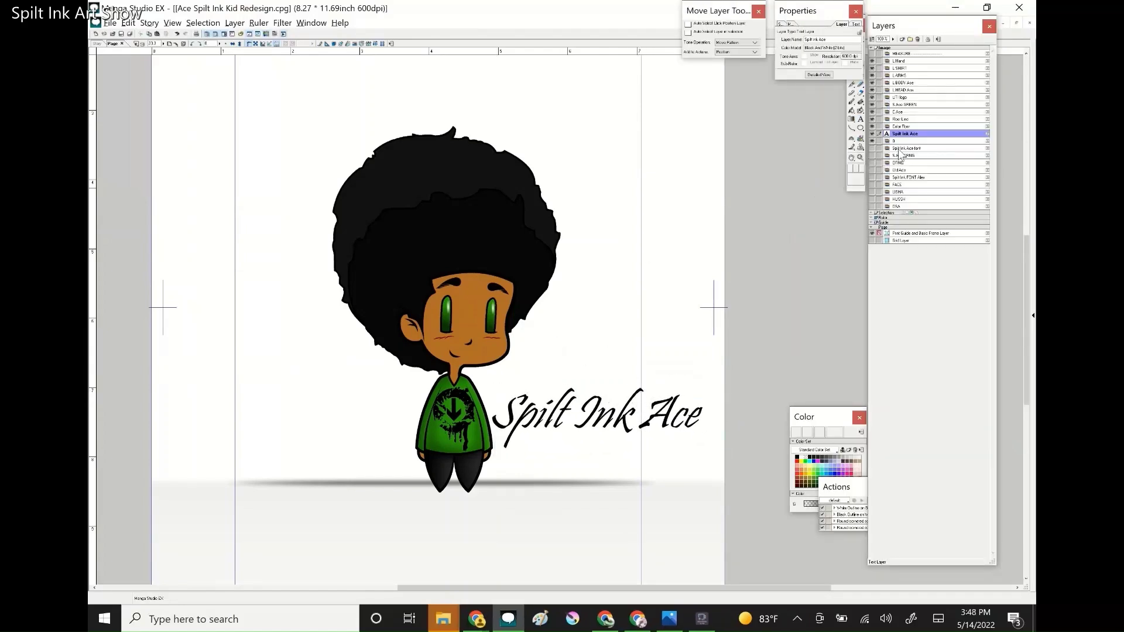
{"action": "key", "text": "ctrl+plus"}
{"action": "key", "text": "Tab"}
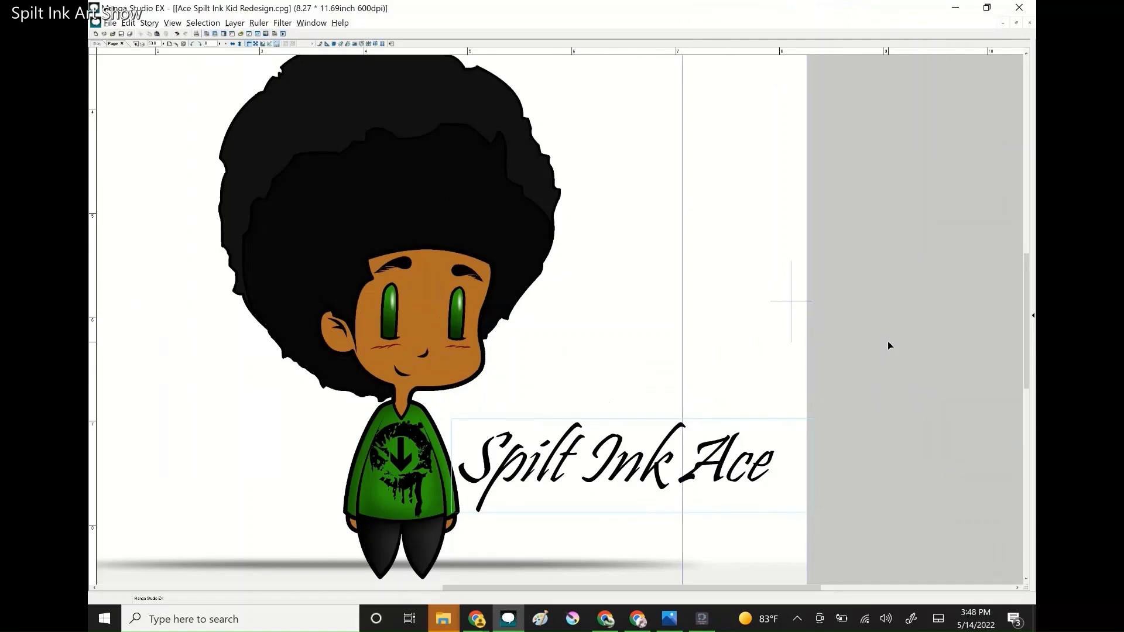